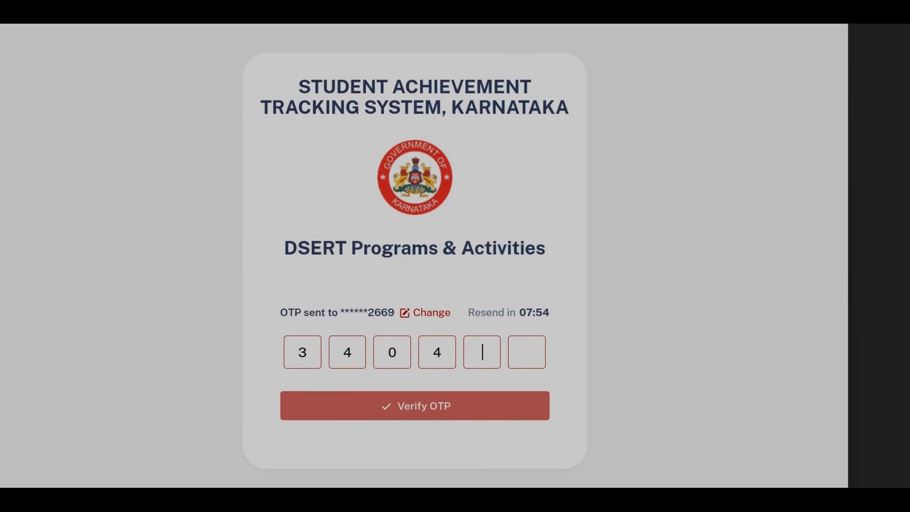
Fill in the remaining OTP digits and verify the code to log in.
left_click(756, 6)
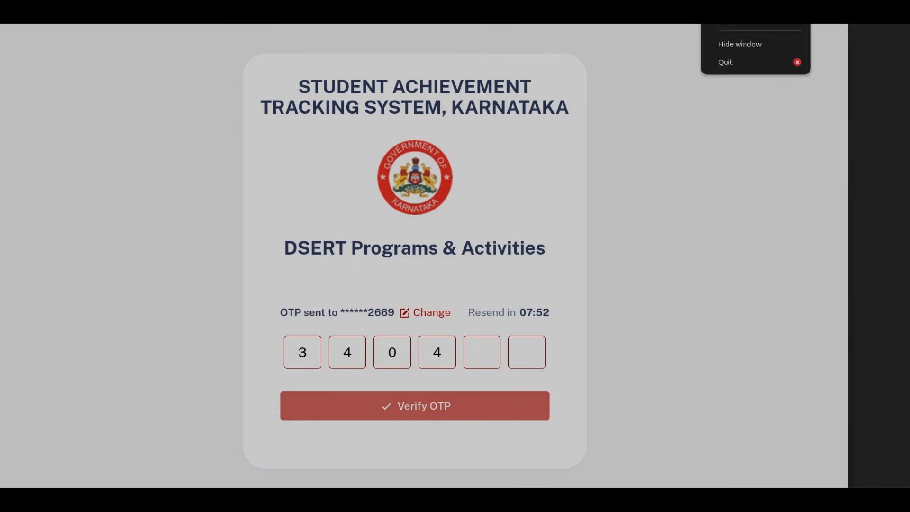
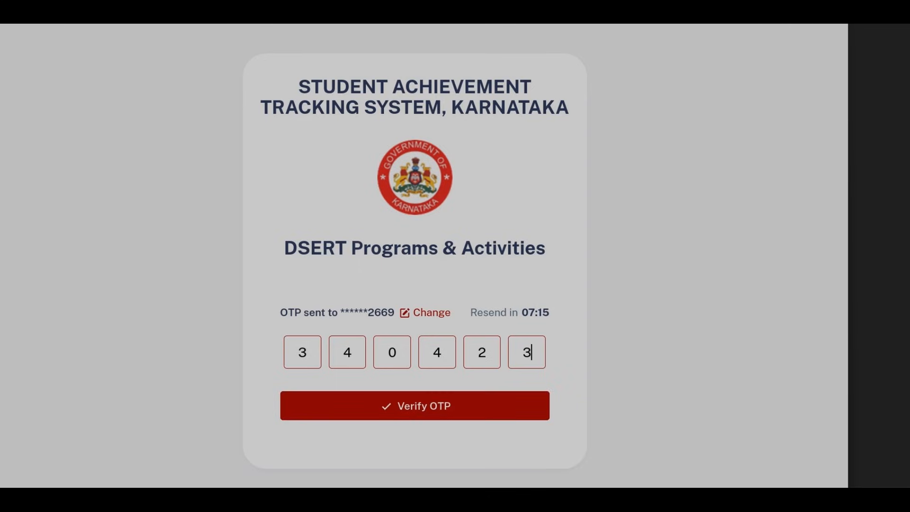
left_click(439, 407)
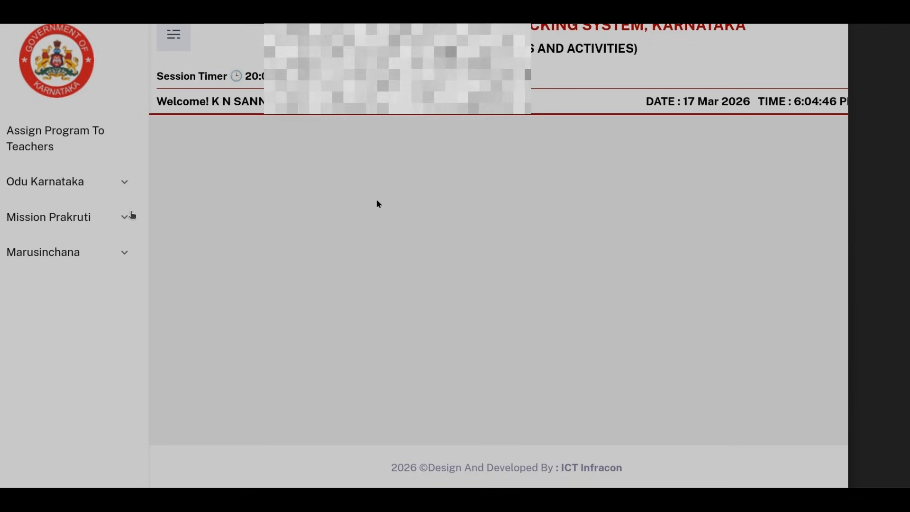
Toggle the sidebar and open Assign Program To Teachers, which shows No Teachers Assigned Yet.
left_click(125, 216)
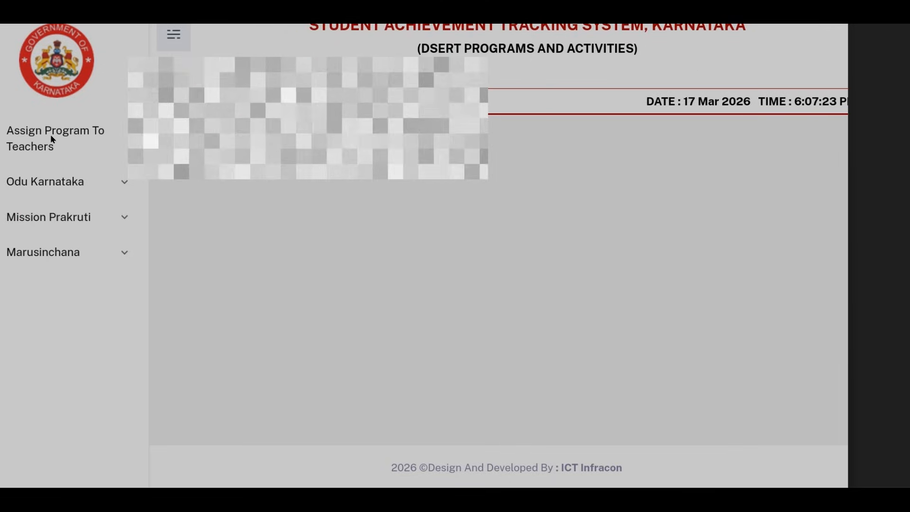
left_click(98, 148)
left_click(173, 36)
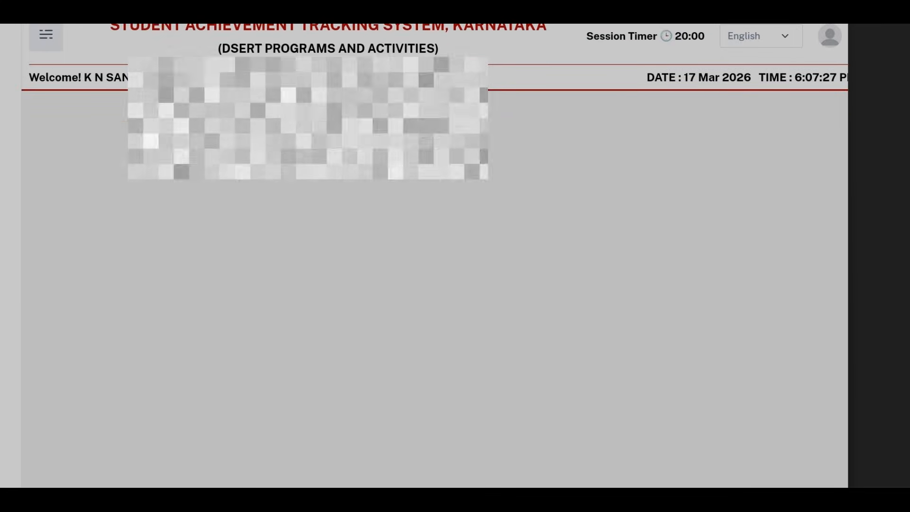
left_click(52, 40)
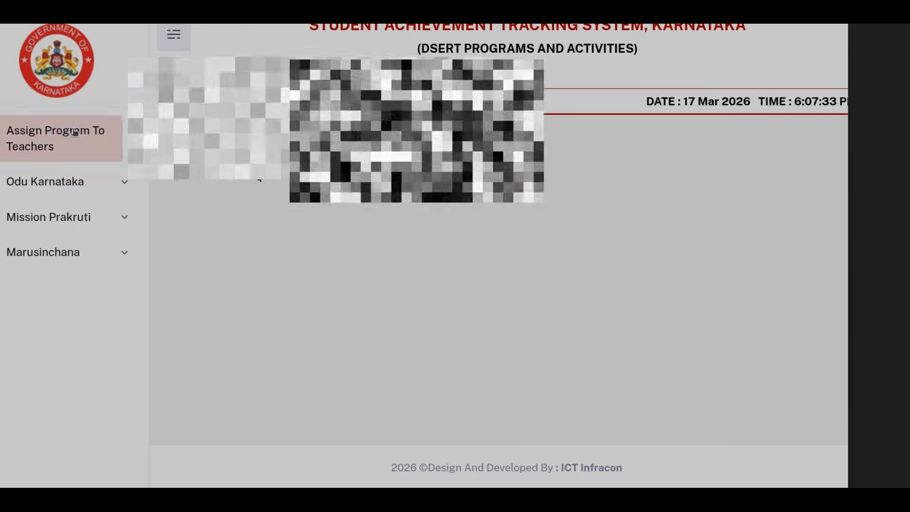
left_click(57, 133)
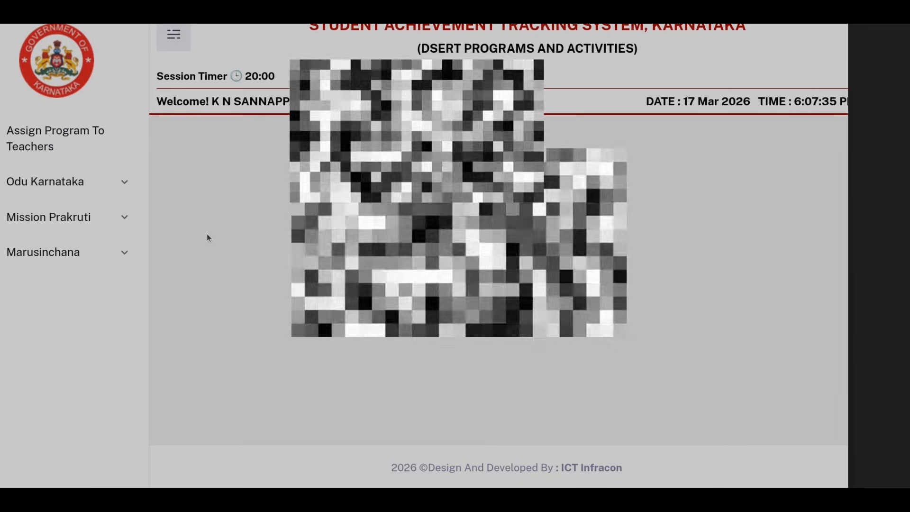
left_click(78, 136)
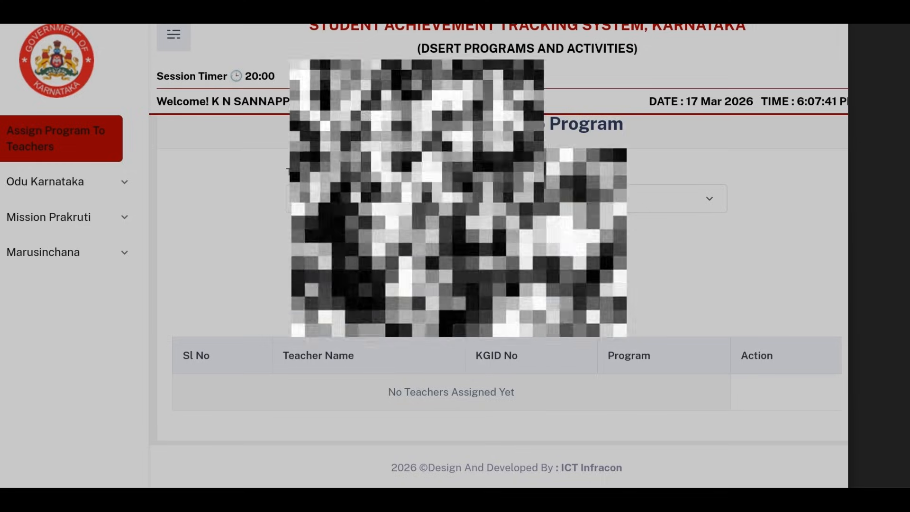
Select a teacher in Teacher Name and a program in Program Name, then request the assignment.
left_click(393, 199)
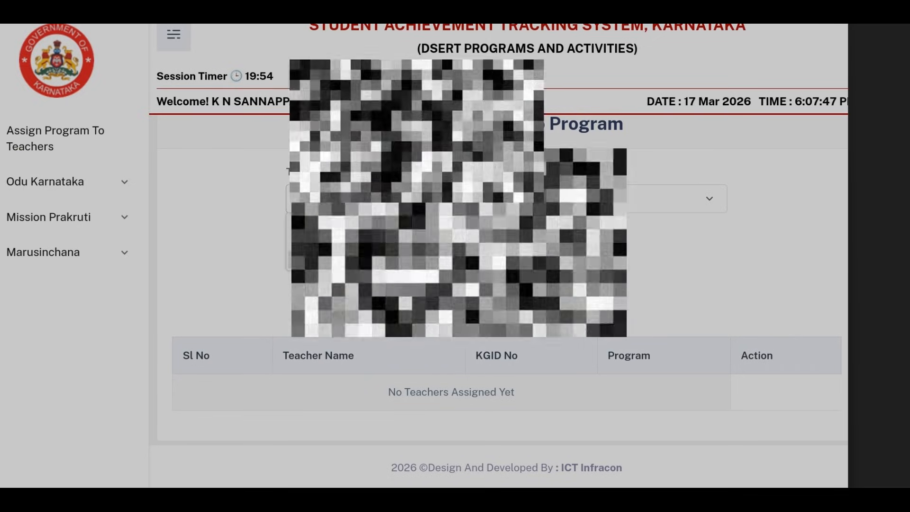
left_click(246, 233)
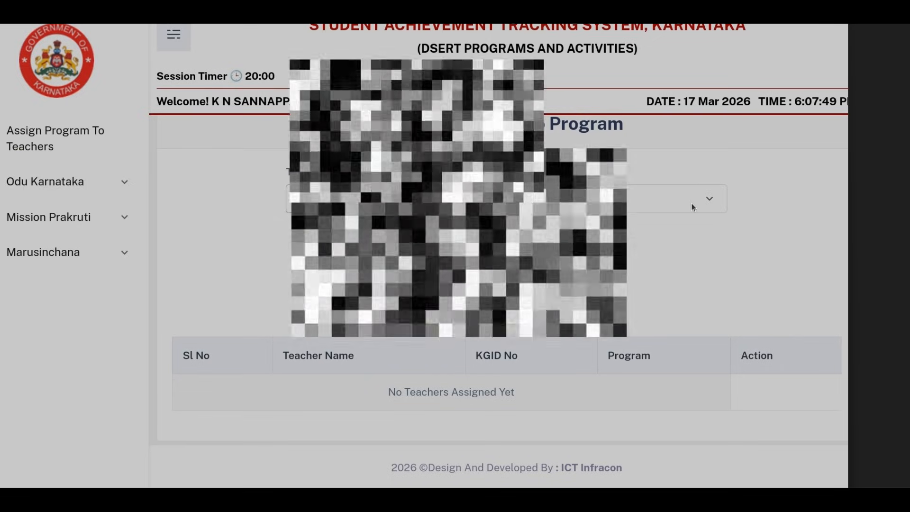
left_click(710, 198)
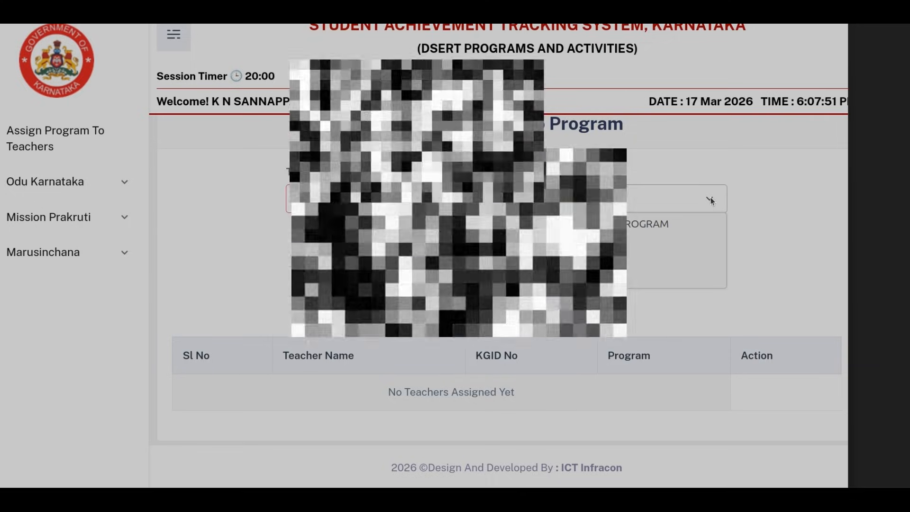
left_click(661, 224)
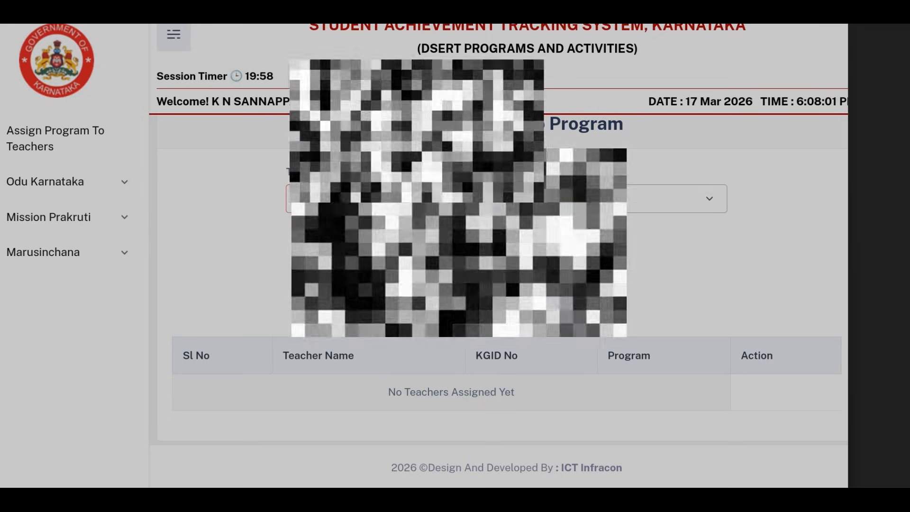
key("XF86AudioRaiseVolume")
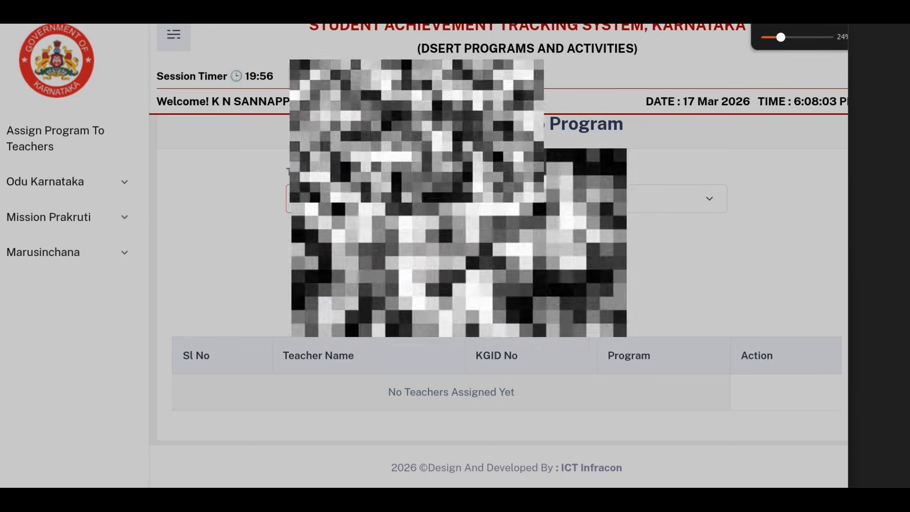
key("Escape")
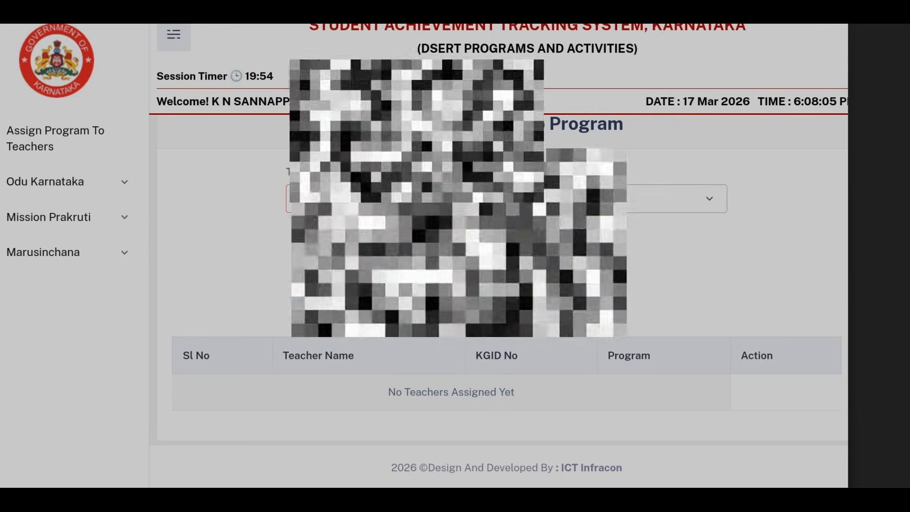
left_click(756, 25)
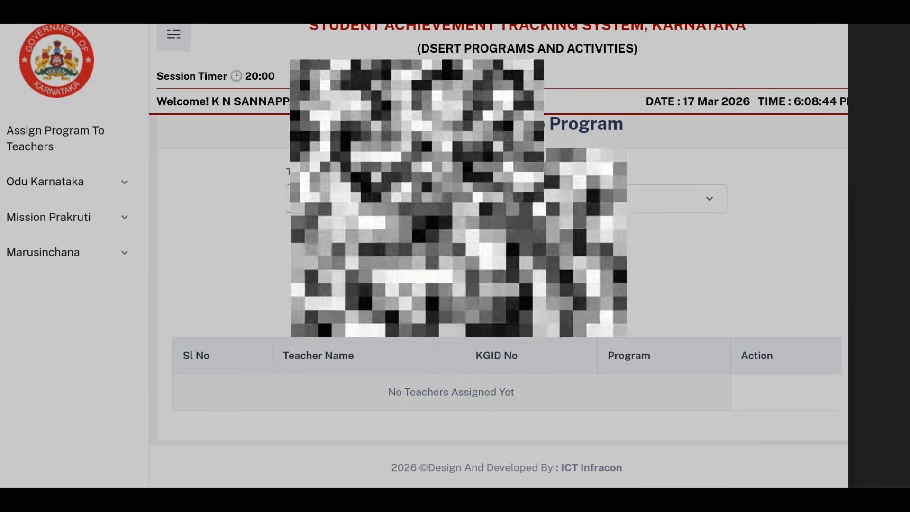
left_click(710, 195)
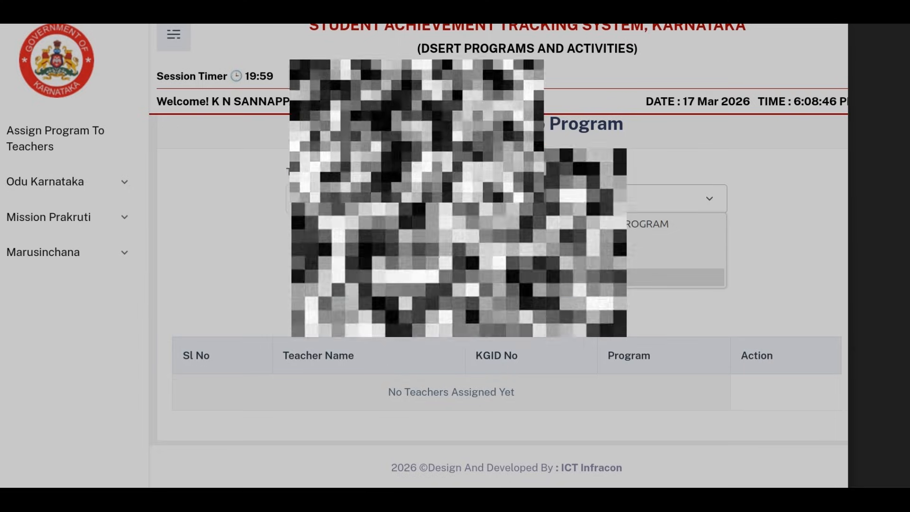
left_click(612, 241)
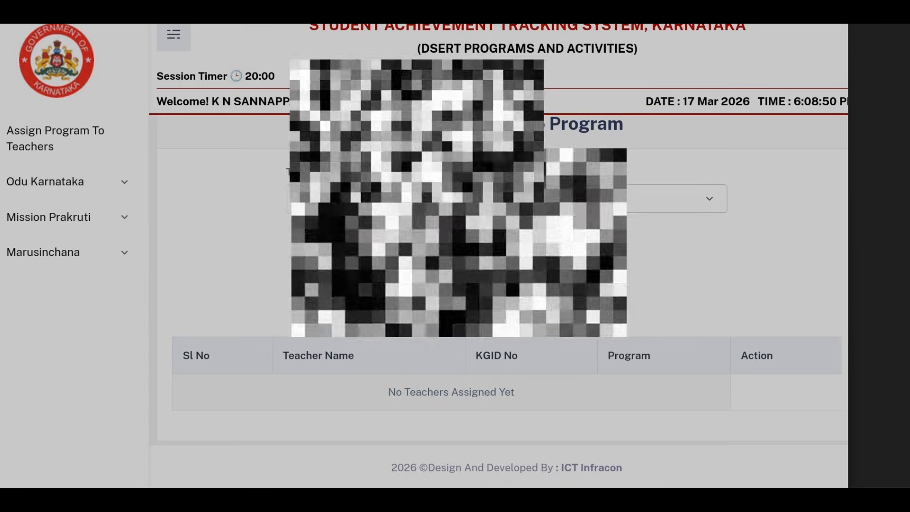
left_click(507, 277)
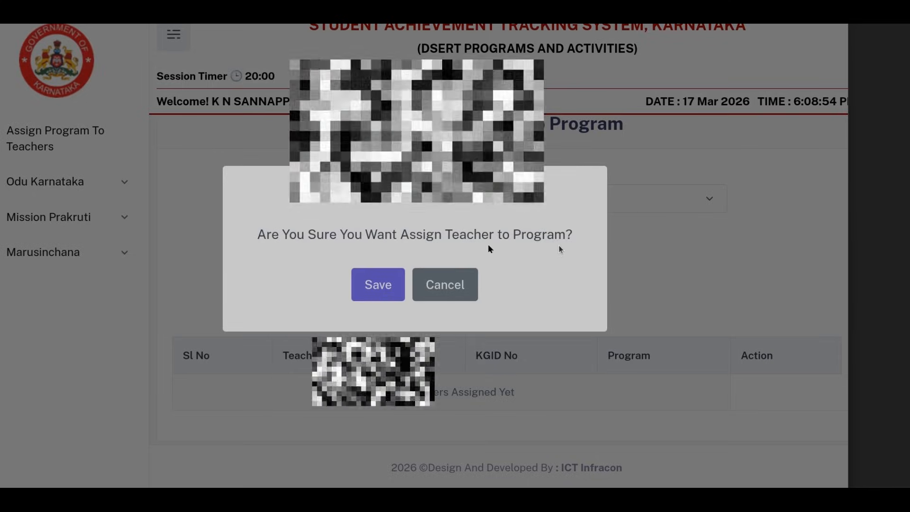
Save the assignment and check the new row pairing the teacher with Odu Karnataka.
left_click(381, 288)
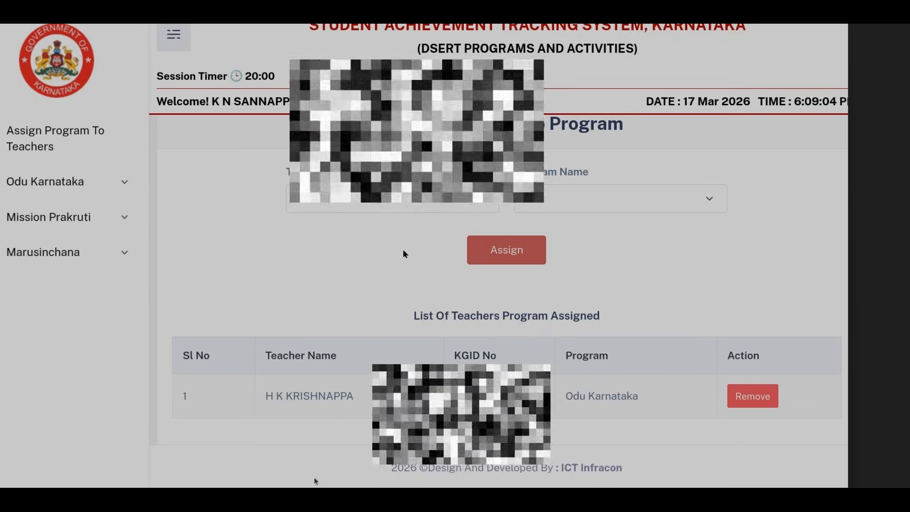
left_click_drag(260, 399, 364, 399)
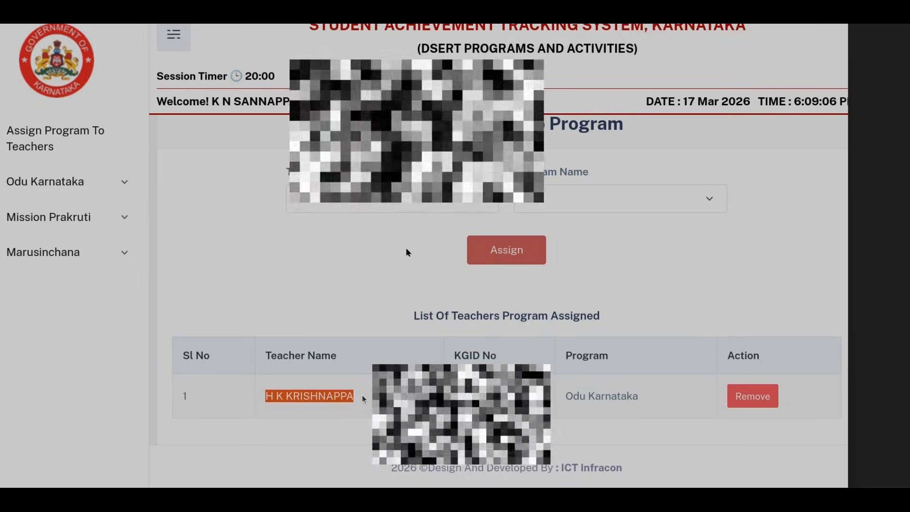
left_click(364, 259)
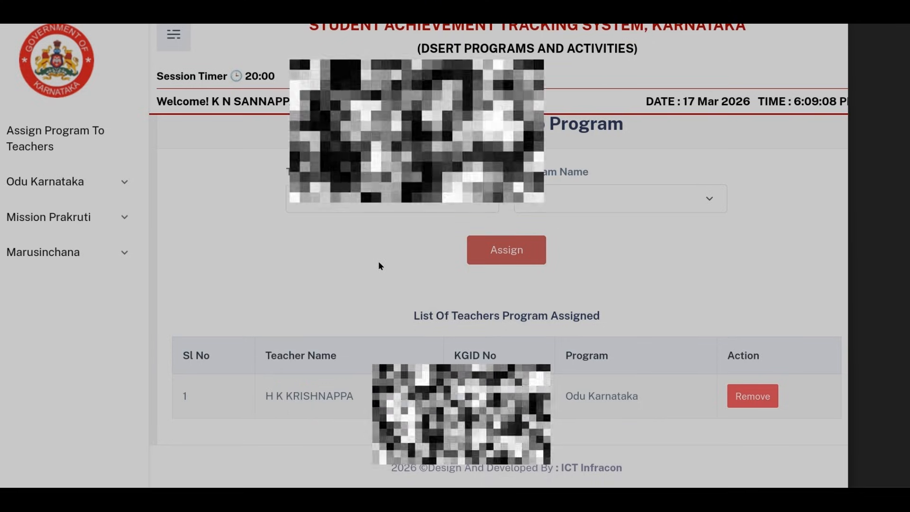
left_click_drag(565, 397, 661, 398)
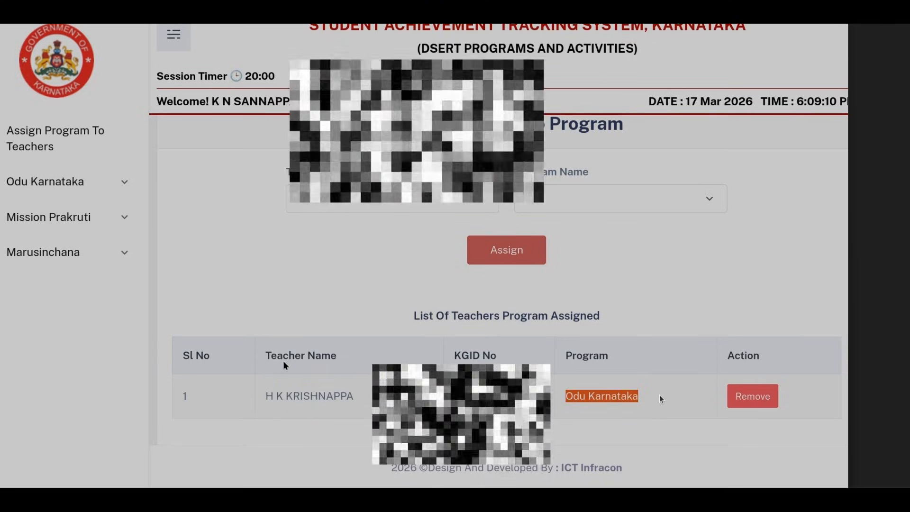
left_click(702, 419)
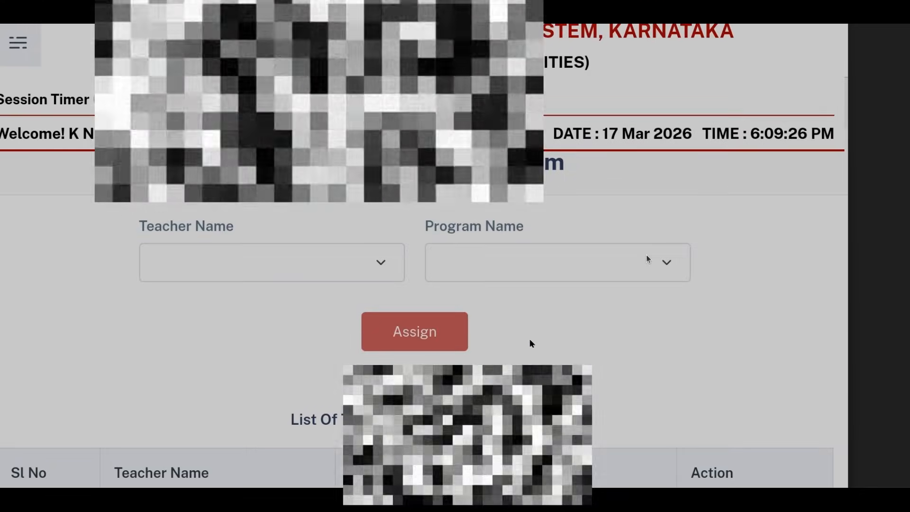
Enter the teacher's six-digit OTP and verify it to log in.
scroll(615, 296, "down", 3)
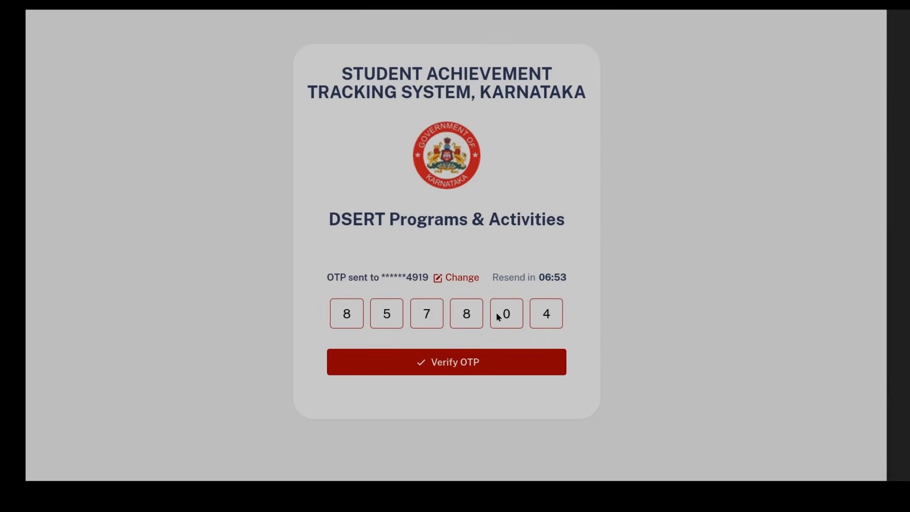
left_click(781, 105)
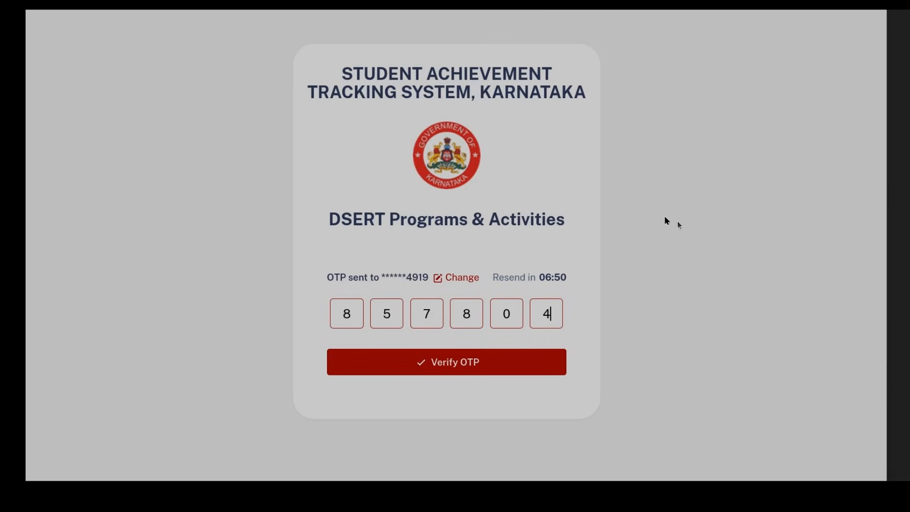
left_click(441, 365)
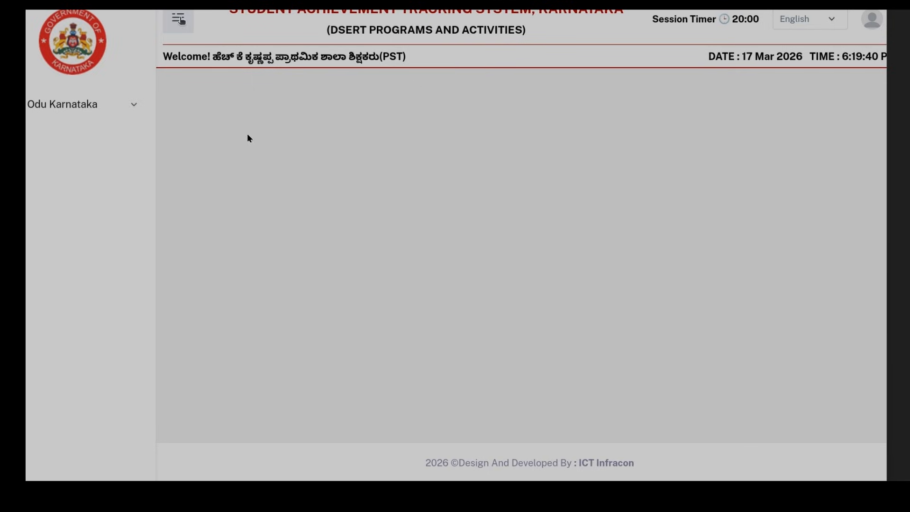
Expand Odu Karnataka in the sidebar and open Odu Karnataka Assessment.
left_click(178, 17)
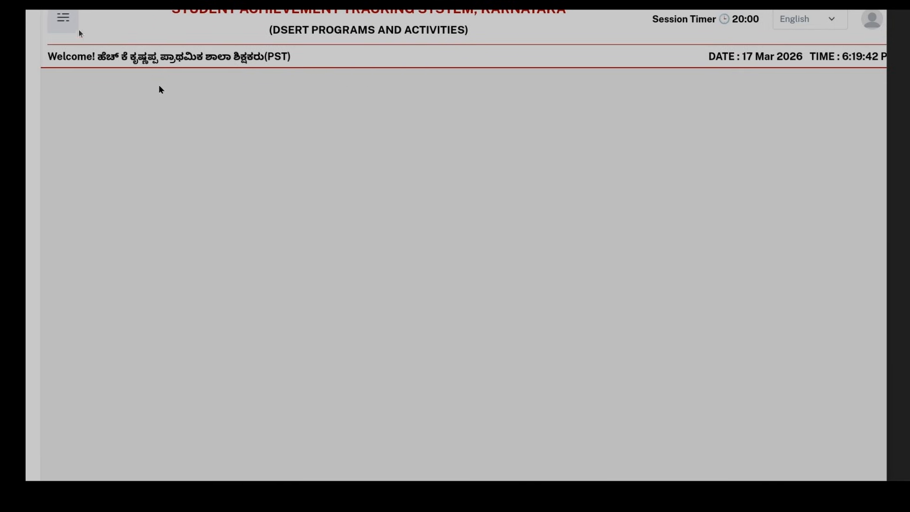
left_click(62, 18)
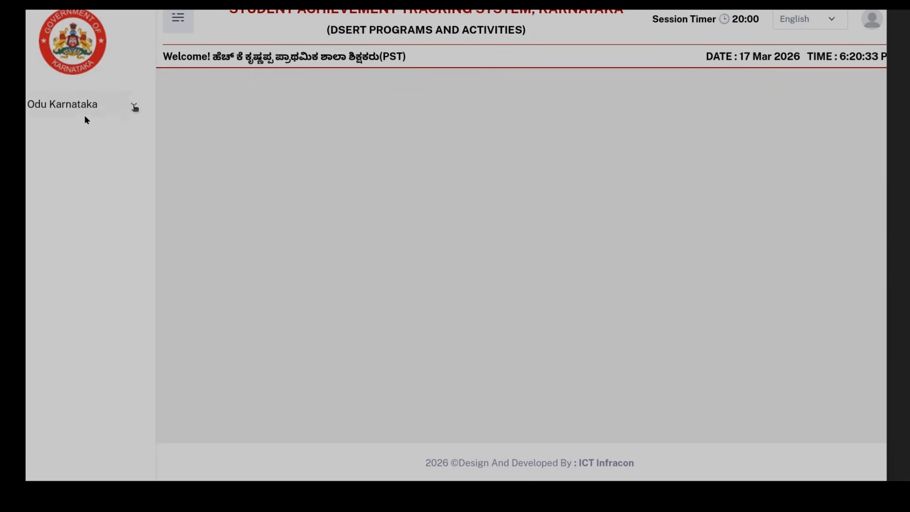
left_click(60, 113)
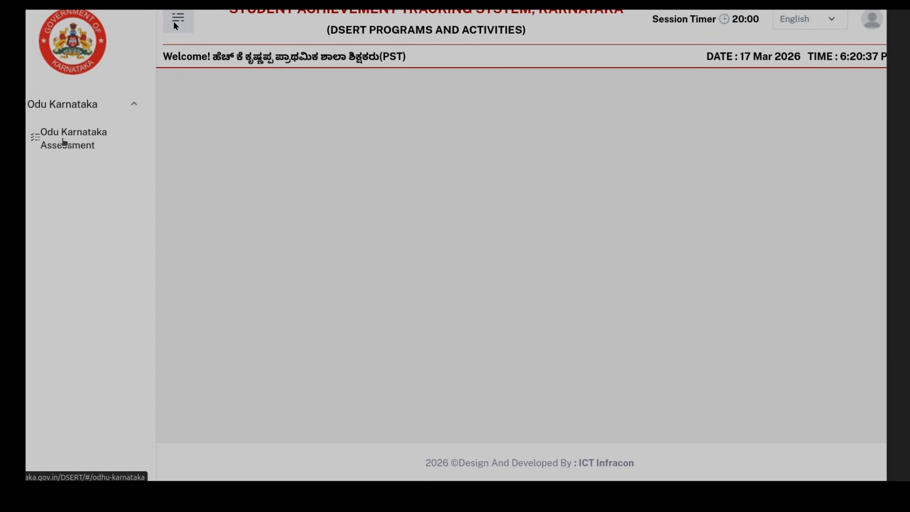
left_click(64, 142)
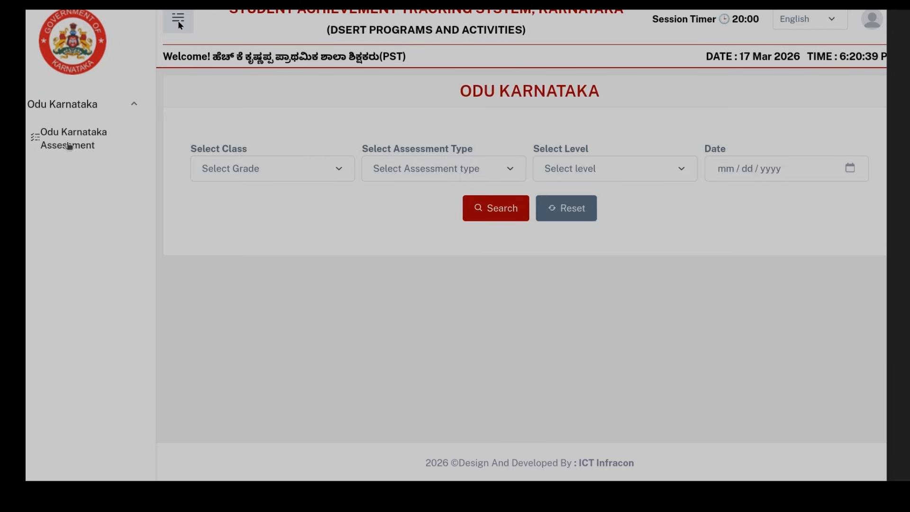
Set the filters to Class 4, Baseline assessment type and Basic Level.
left_click(336, 168)
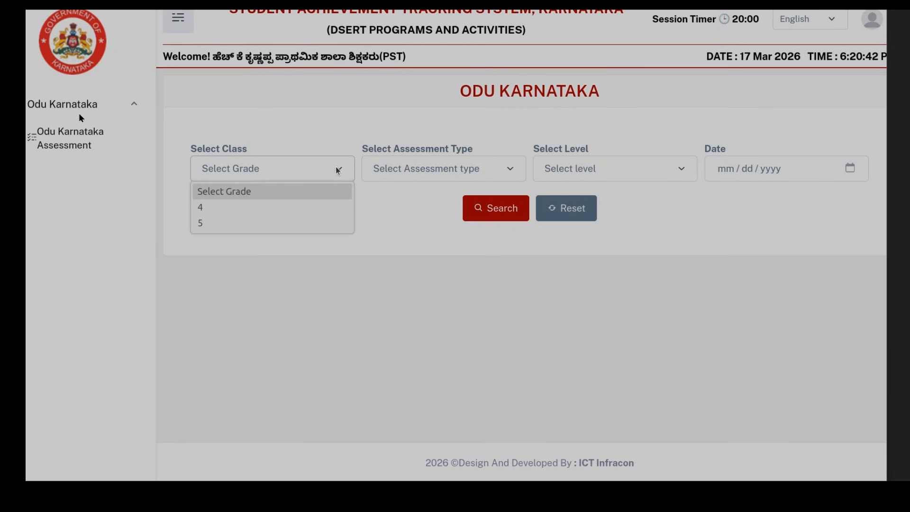
left_click(205, 206)
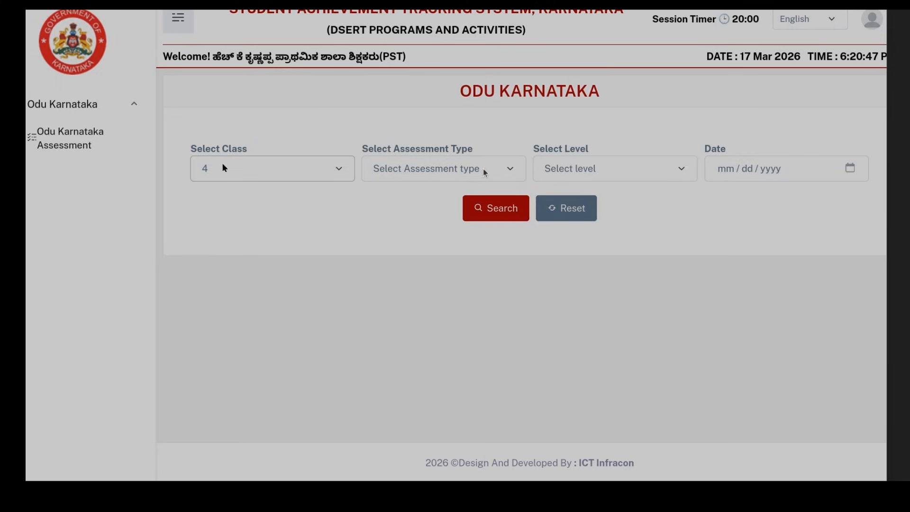
left_click(509, 169)
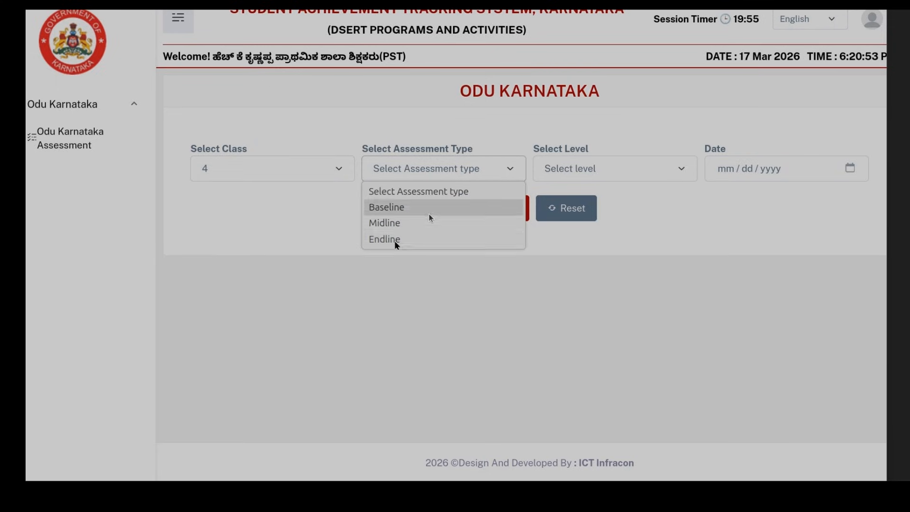
left_click(400, 208)
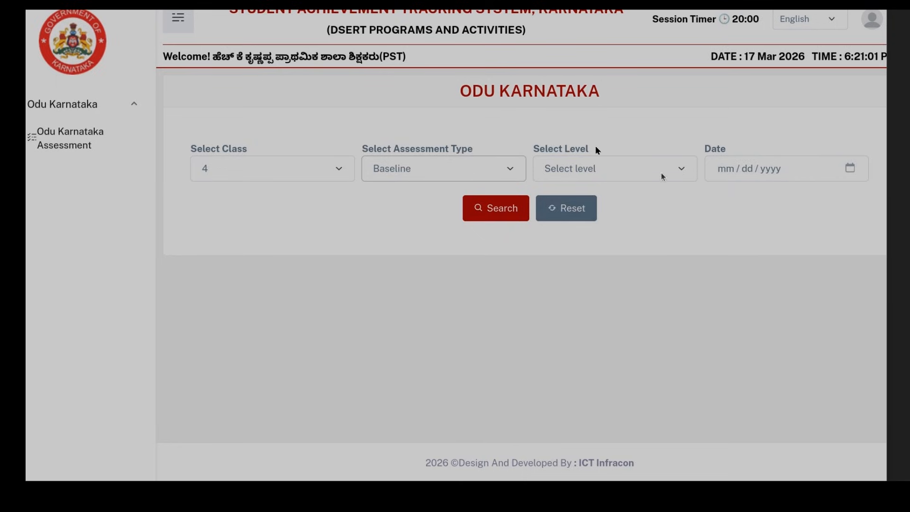
left_click(506, 172)
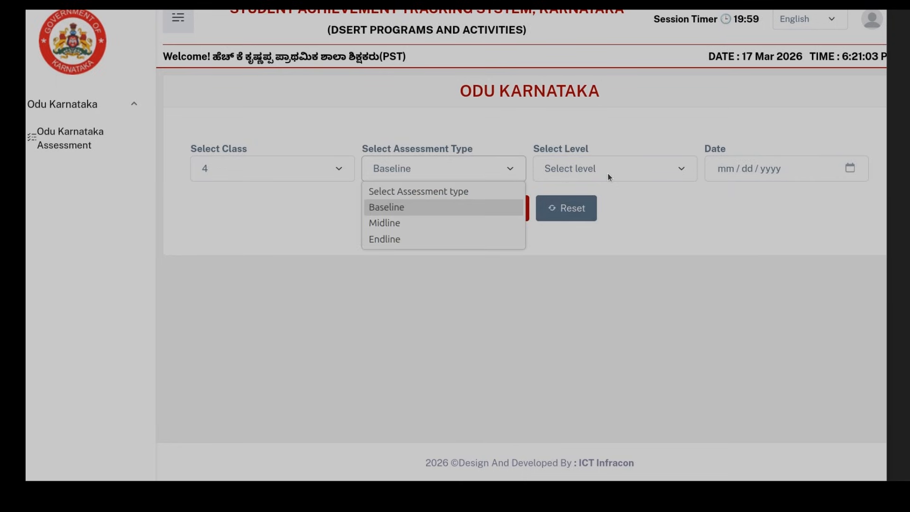
left_click(677, 170)
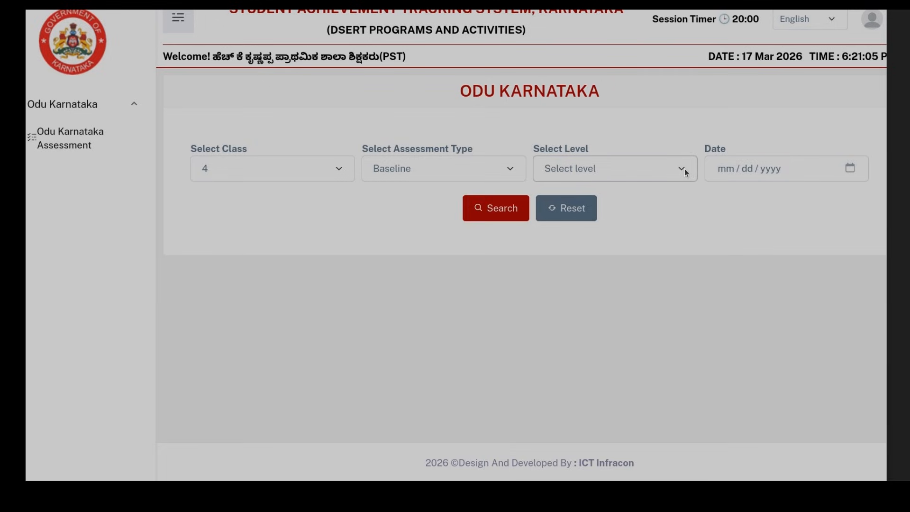
left_click(684, 169)
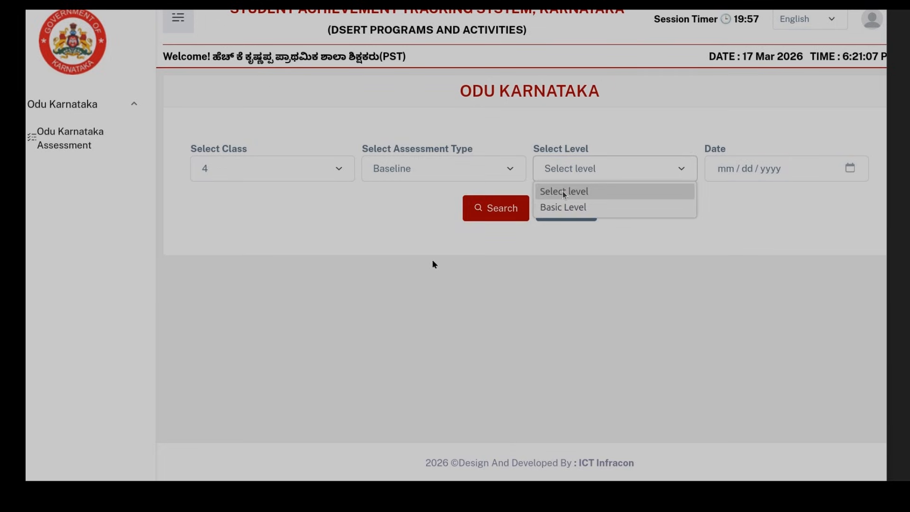
left_click(559, 208)
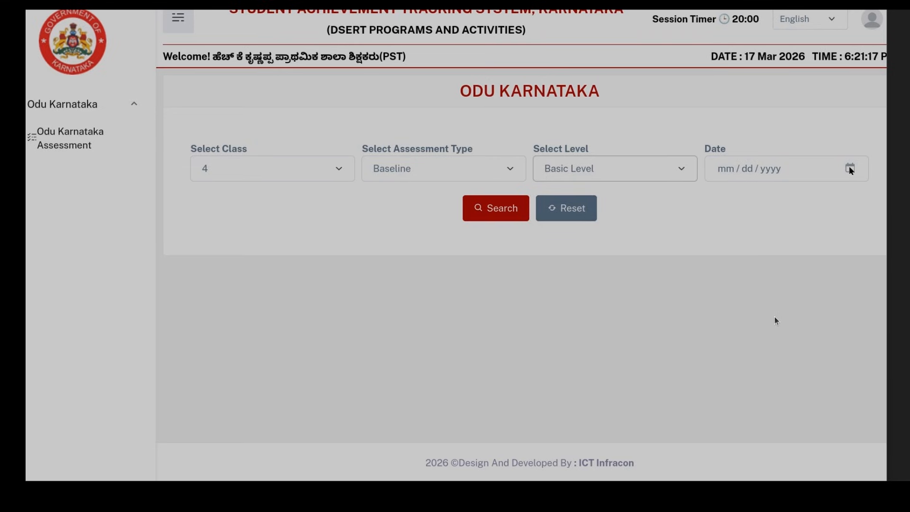
Pick 17 March 2026 as the date and run the search.
key("ctrl+plus")
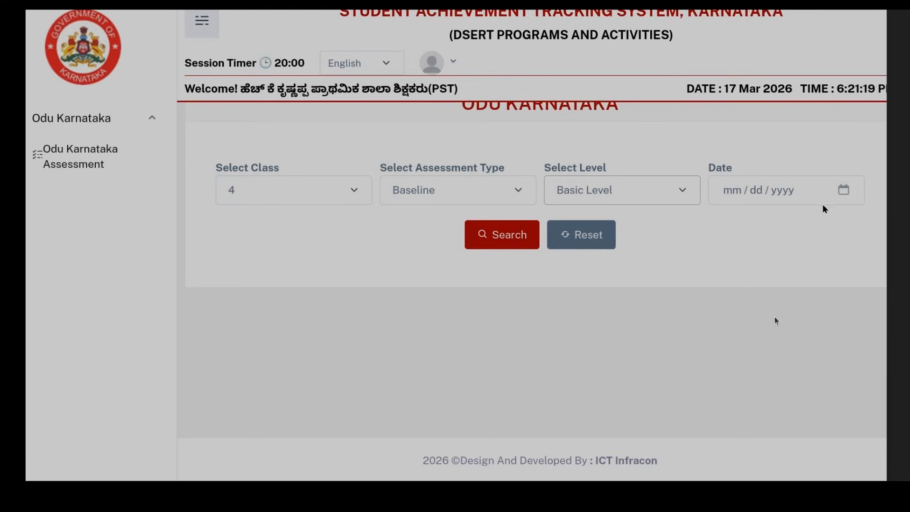
key("ctrl+plus")
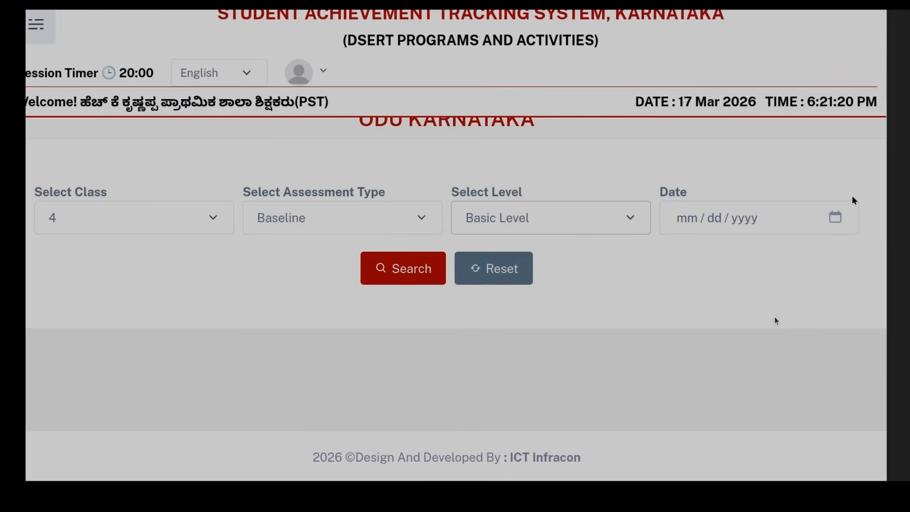
left_click(835, 217)
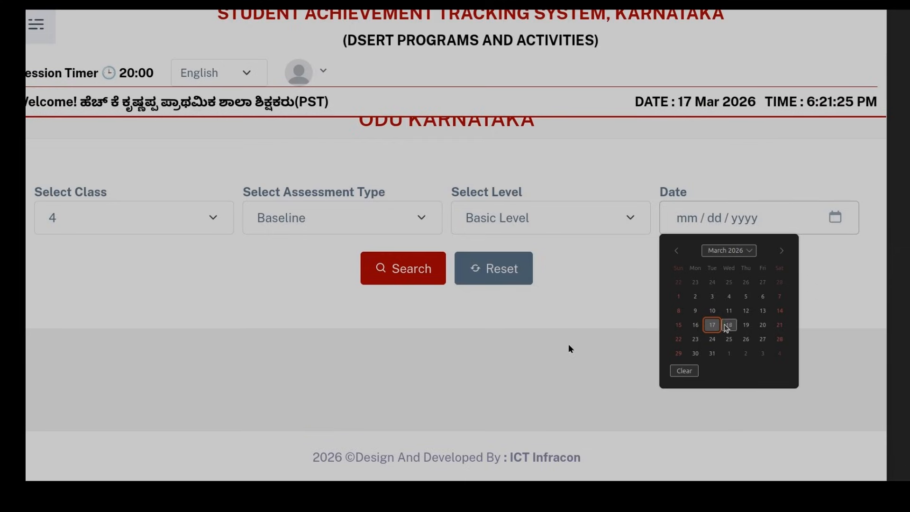
left_click(712, 325)
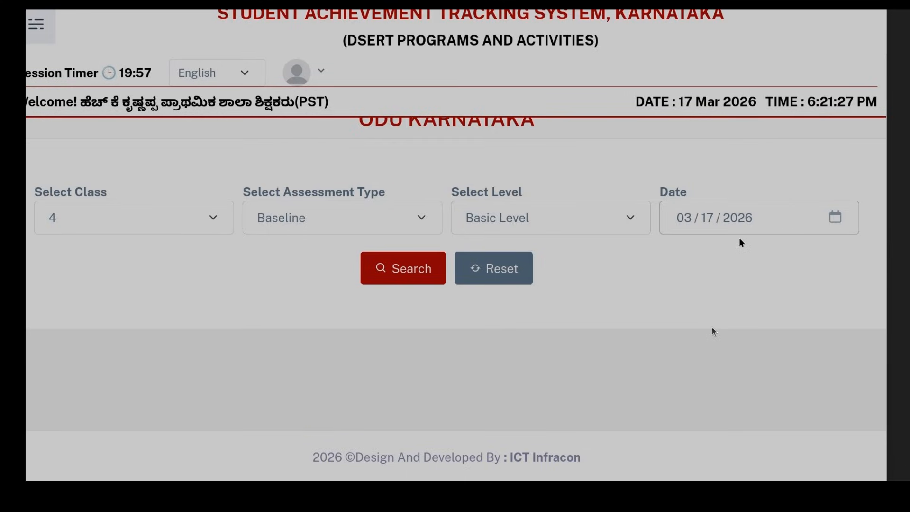
left_click(666, 218)
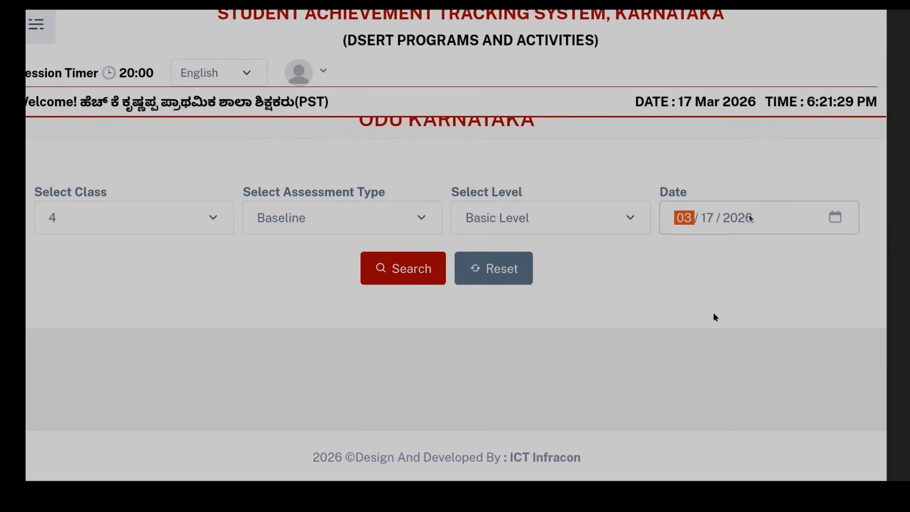
left_click(841, 217)
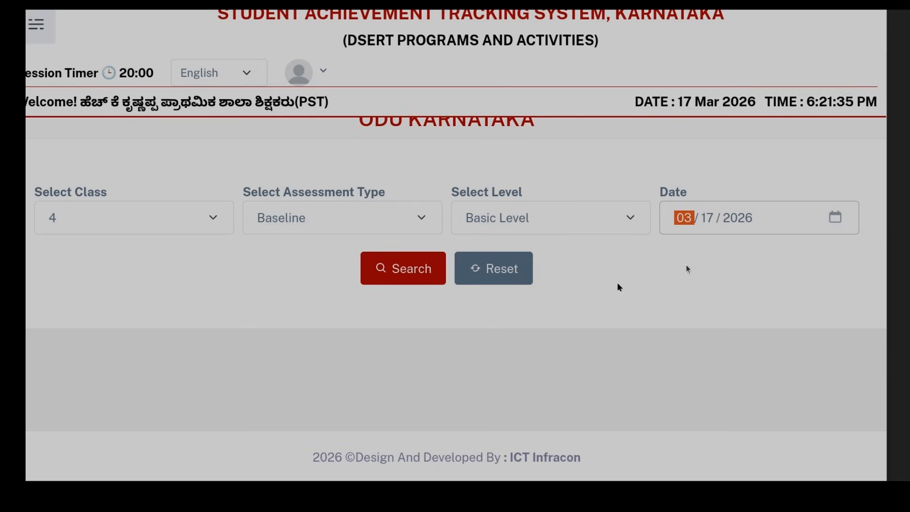
left_click(707, 274)
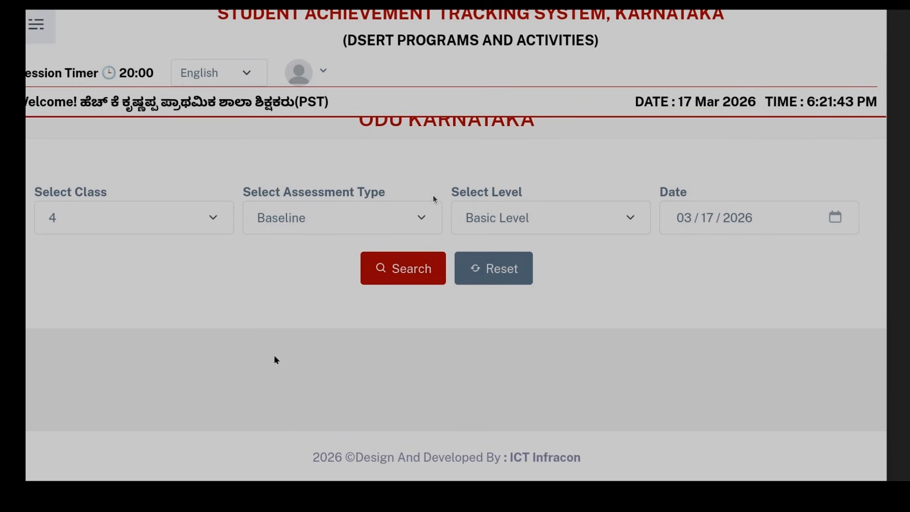
left_click(402, 275)
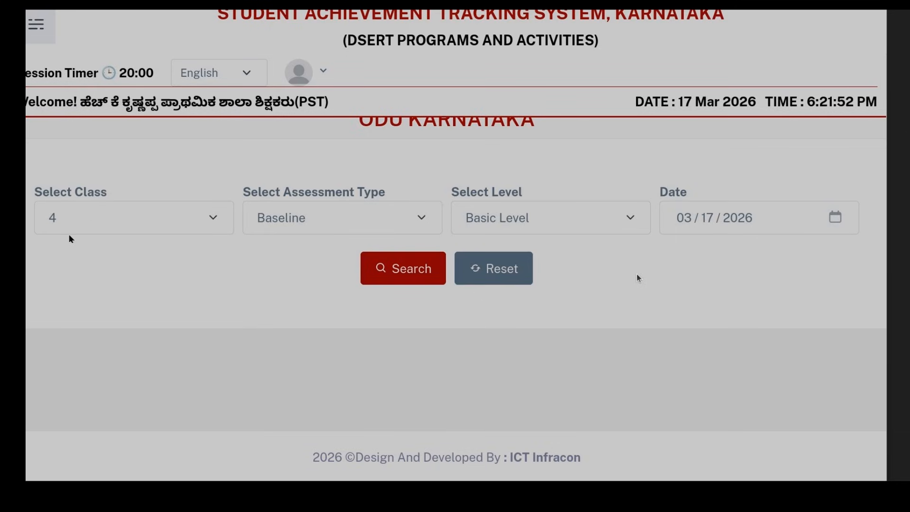
Change the assessment type to Midline, keep Basic Level, and search again.
left_click(420, 221)
left_click(330, 288)
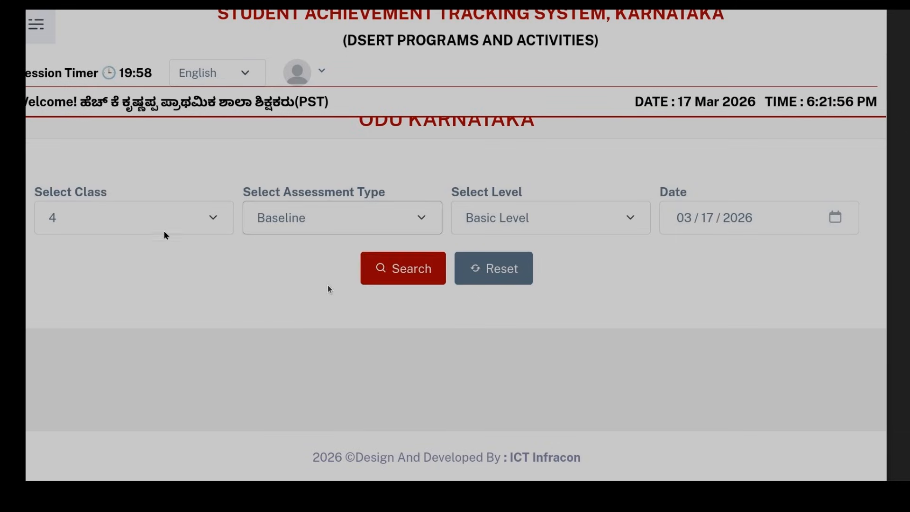
left_click(633, 219)
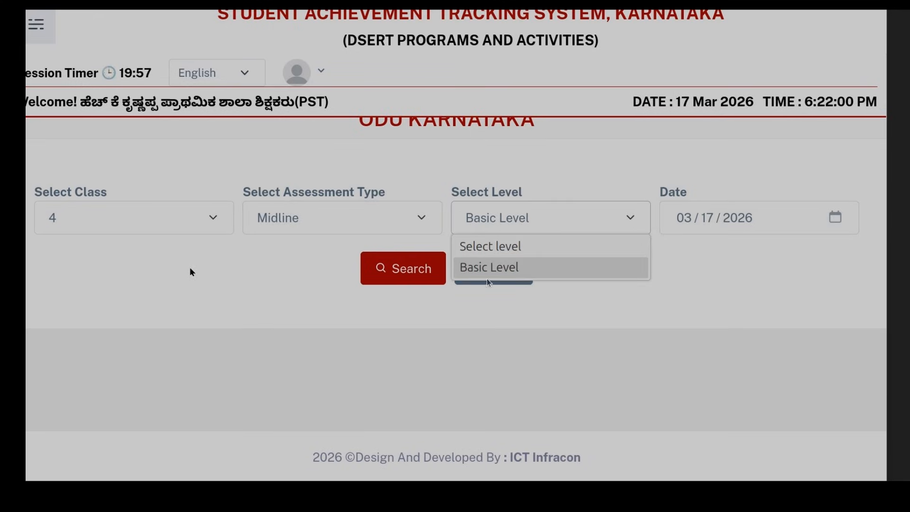
left_click(519, 270)
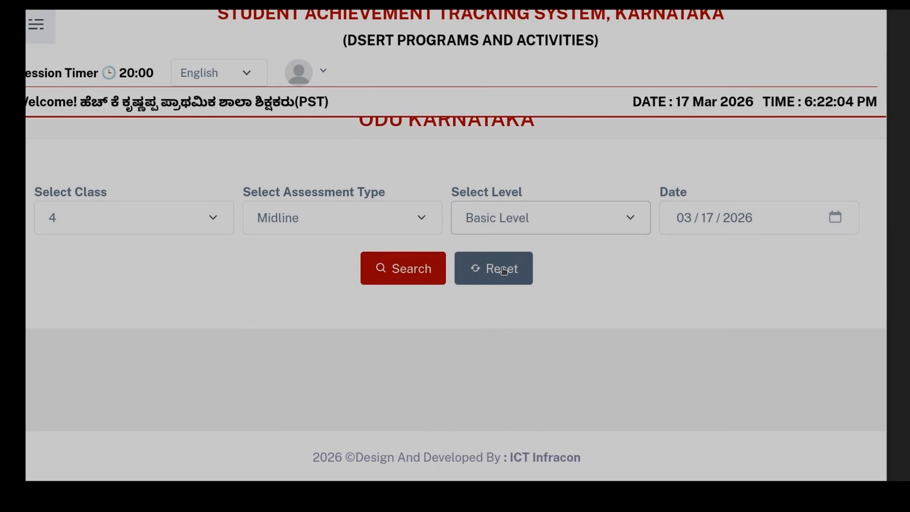
left_click(411, 274)
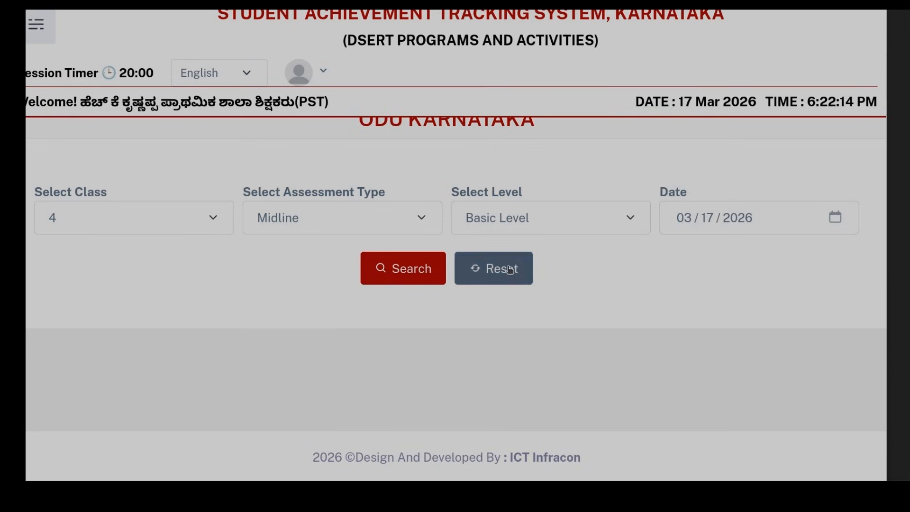
Switch the assessment type to Endline and search once more.
left_click(421, 221)
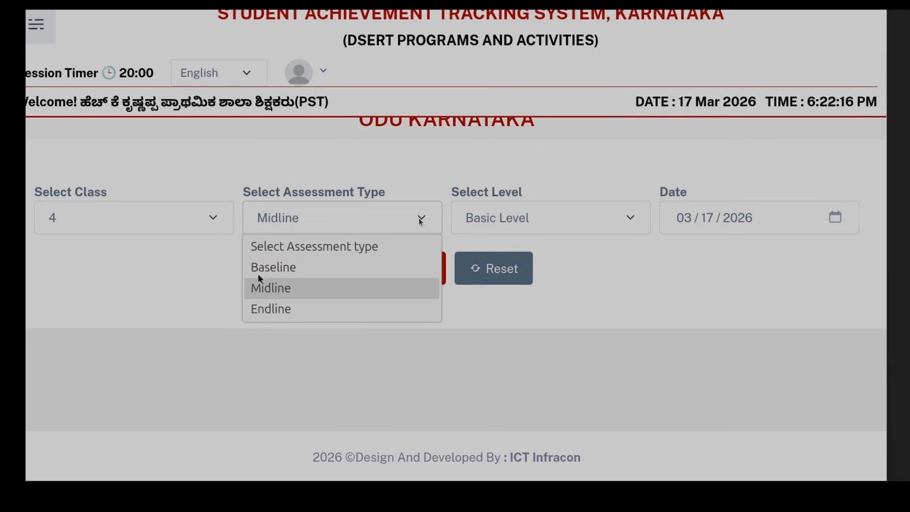
left_click(320, 310)
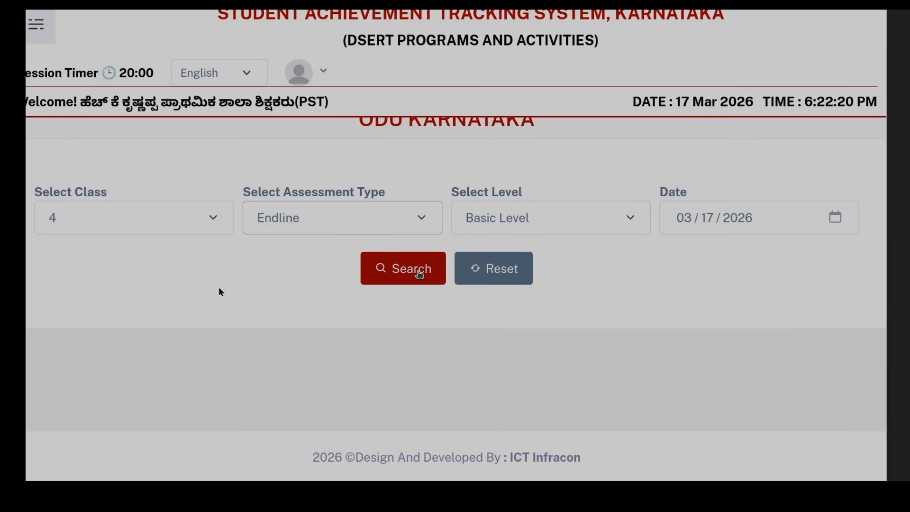
left_click(418, 277)
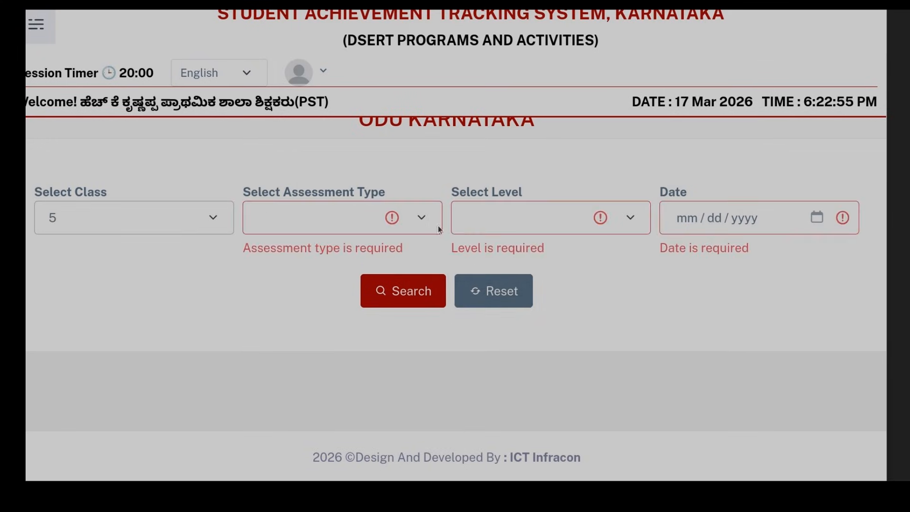
Fill the Class 5 form with Baseline, Basic Level and 17 March 2026, then search.
left_click(422, 218)
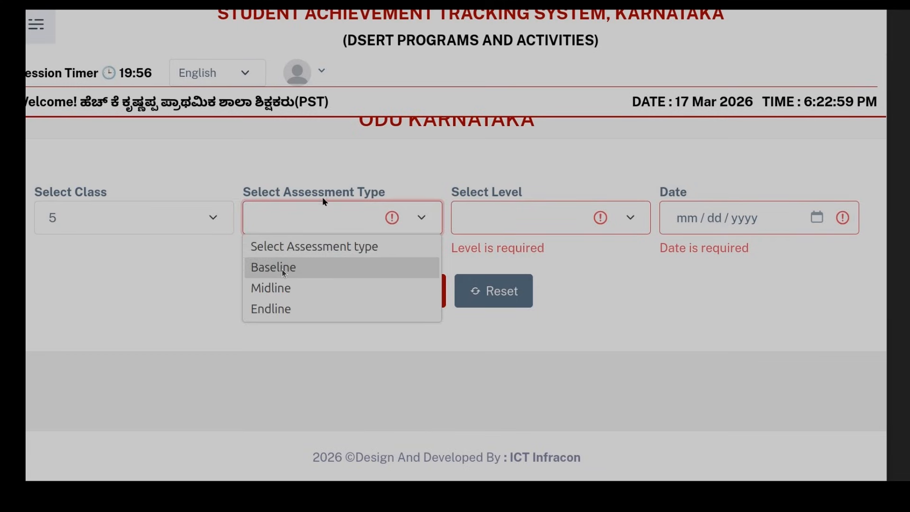
left_click(300, 267)
left_click(634, 221)
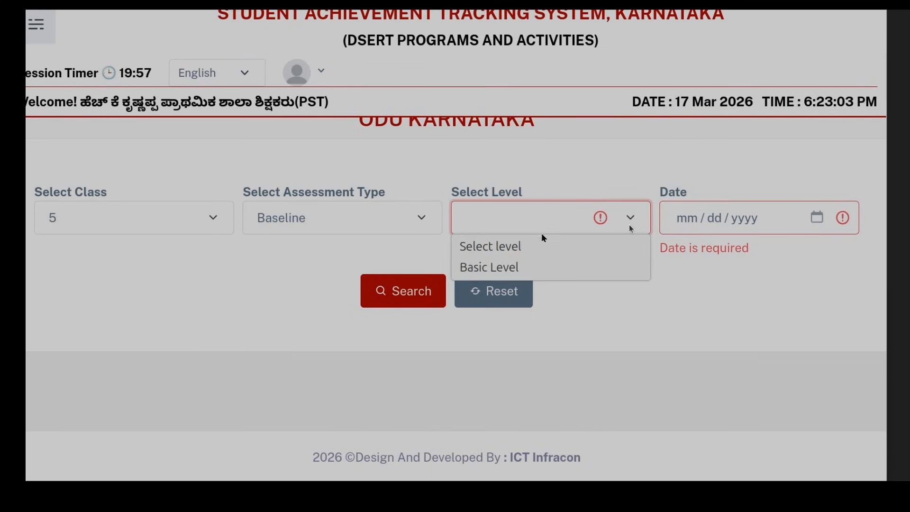
left_click(497, 272)
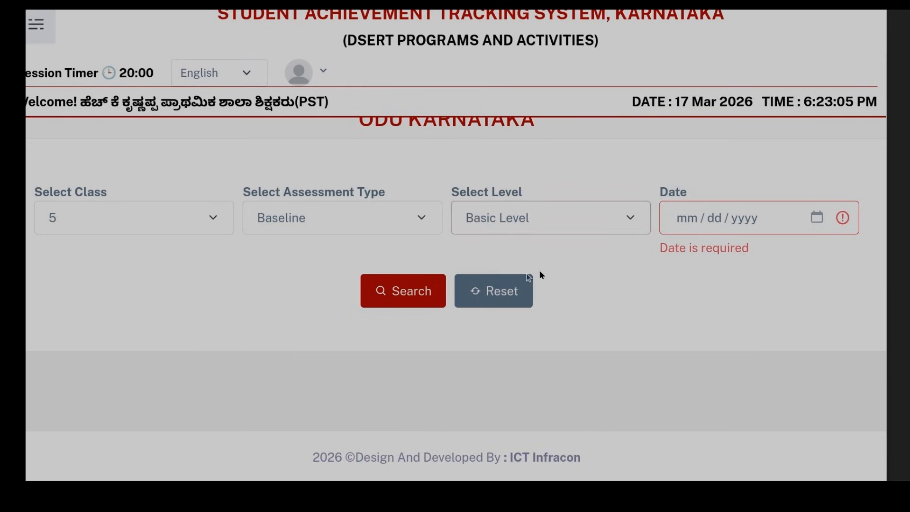
left_click(817, 218)
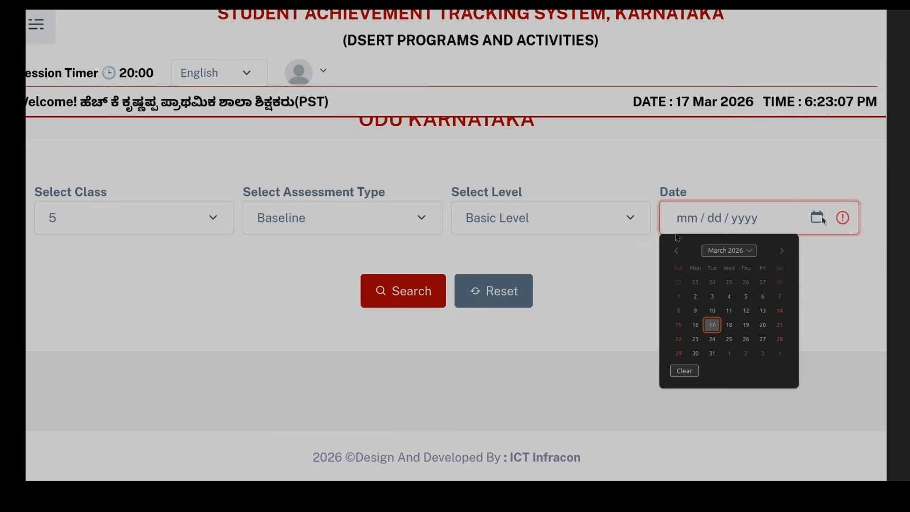
left_click(712, 324)
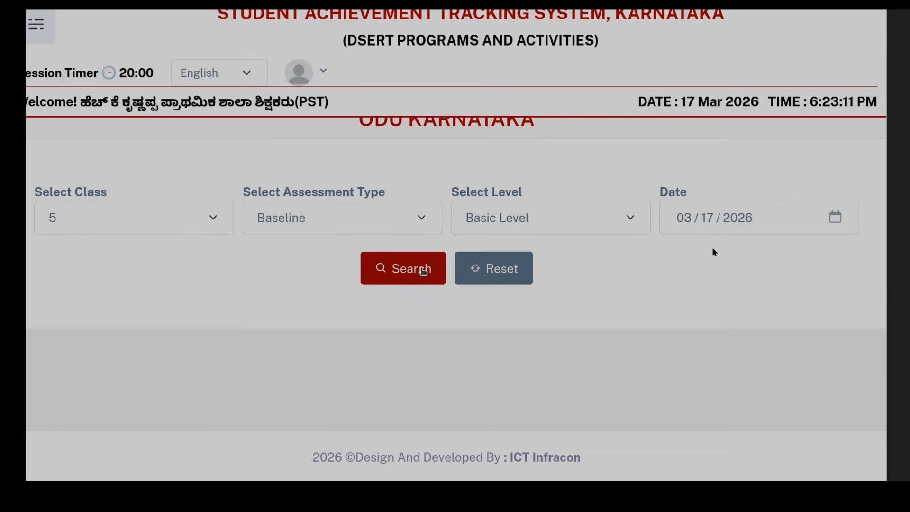
left_click(424, 274)
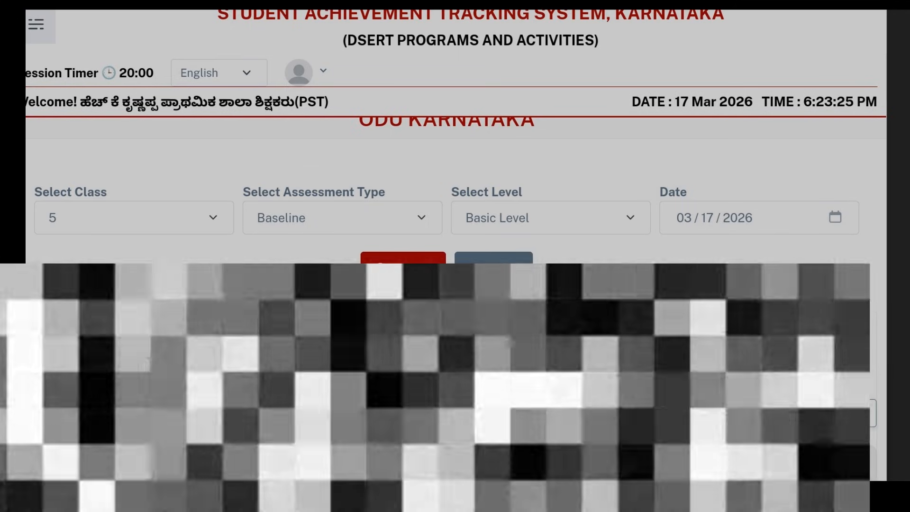
scroll(455, 189, "down", 1)
scroll(455, 189, "down", 3)
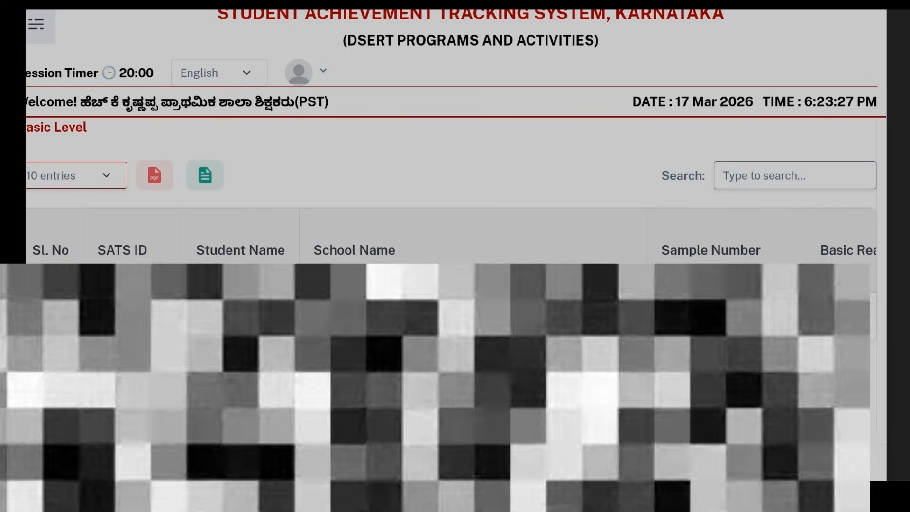
scroll(455, 190, "up", 3)
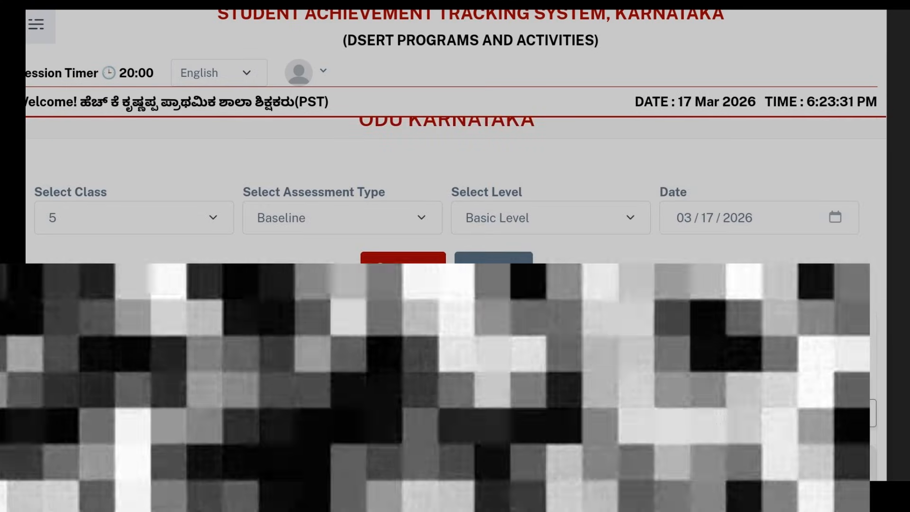
scroll(357, 254, "down", 2)
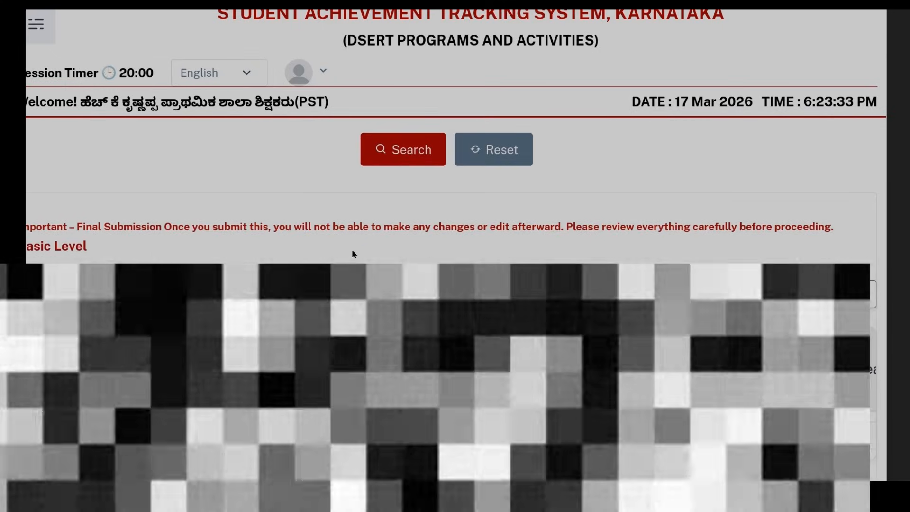
scroll(353, 250, "down", 2)
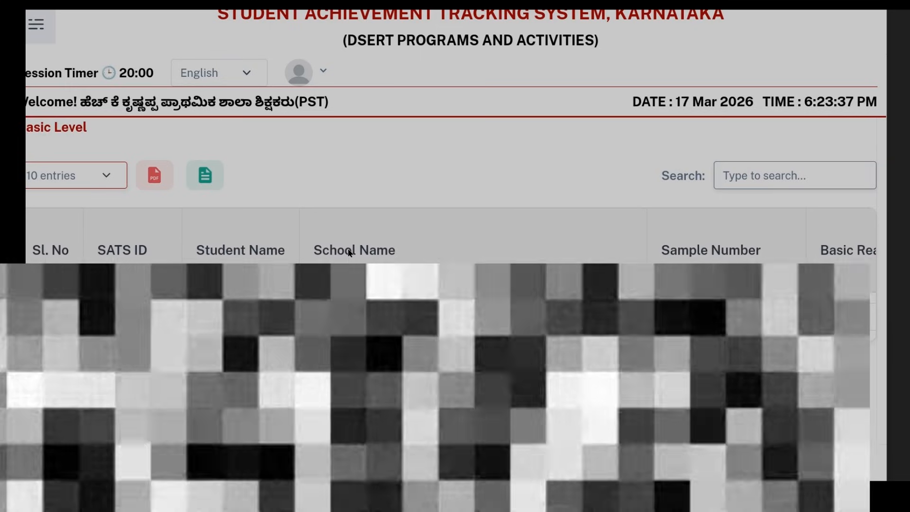
scroll(351, 252, "up", 2)
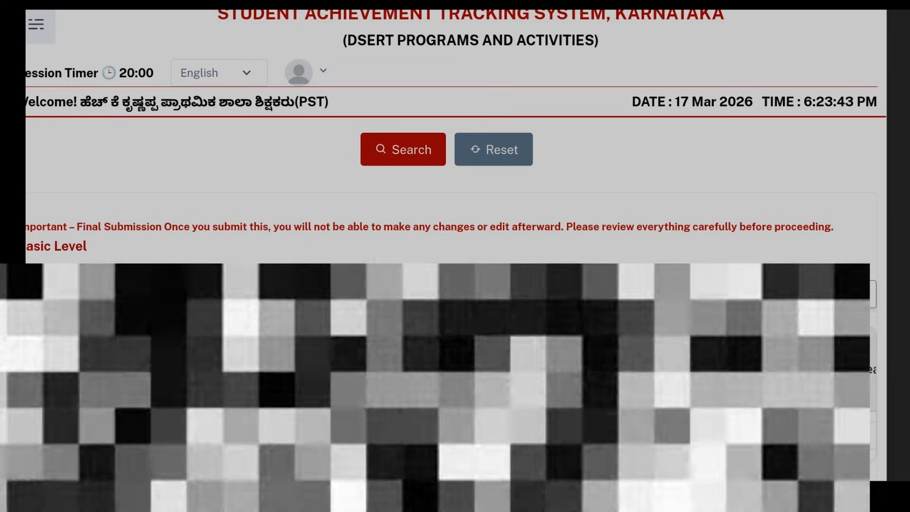
scroll(451, 285, "down", 3)
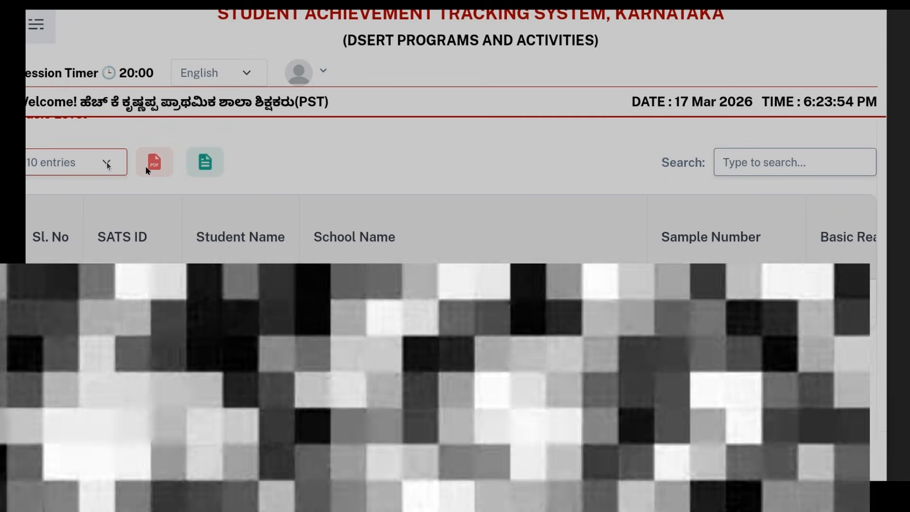
left_click(107, 163)
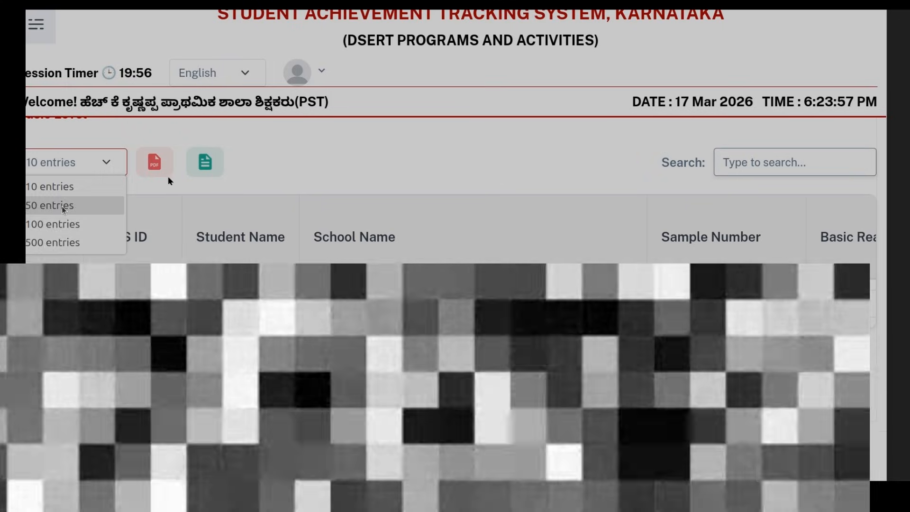
left_click(50, 205)
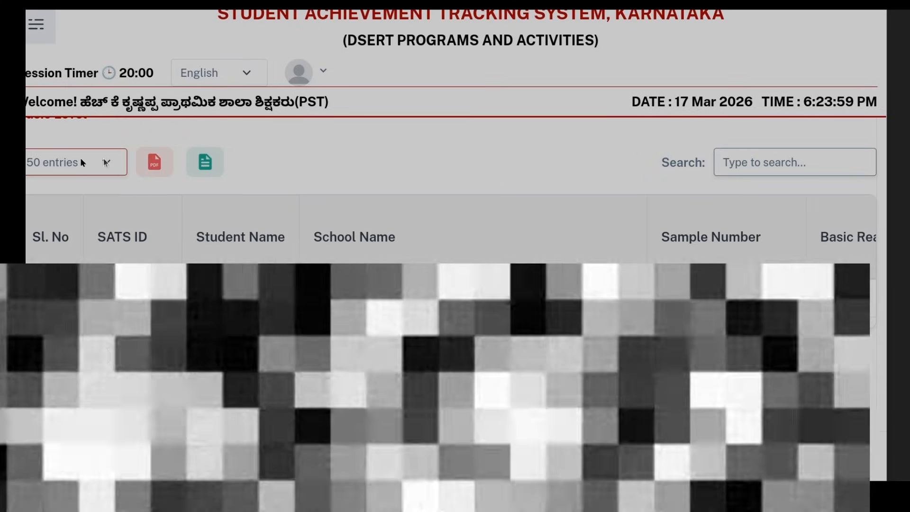
left_click(103, 162)
left_click(82, 187)
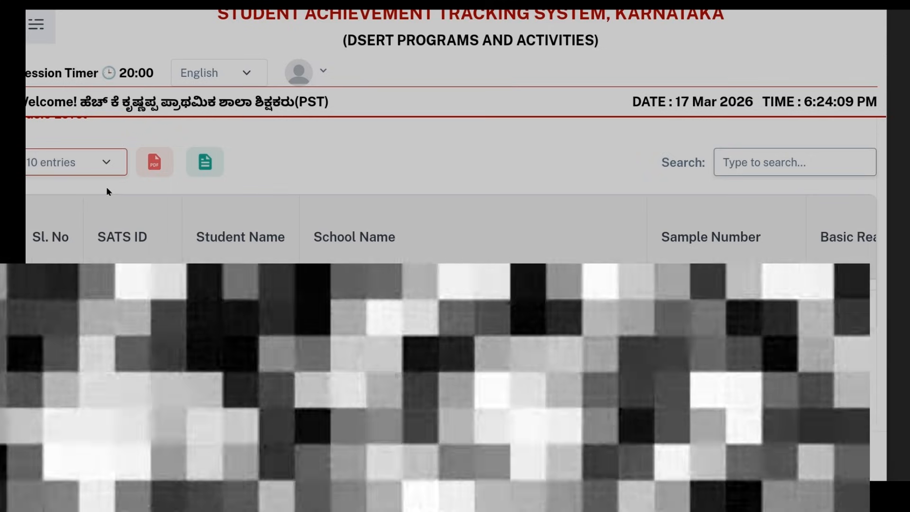
scroll(450, 342, "right", 6)
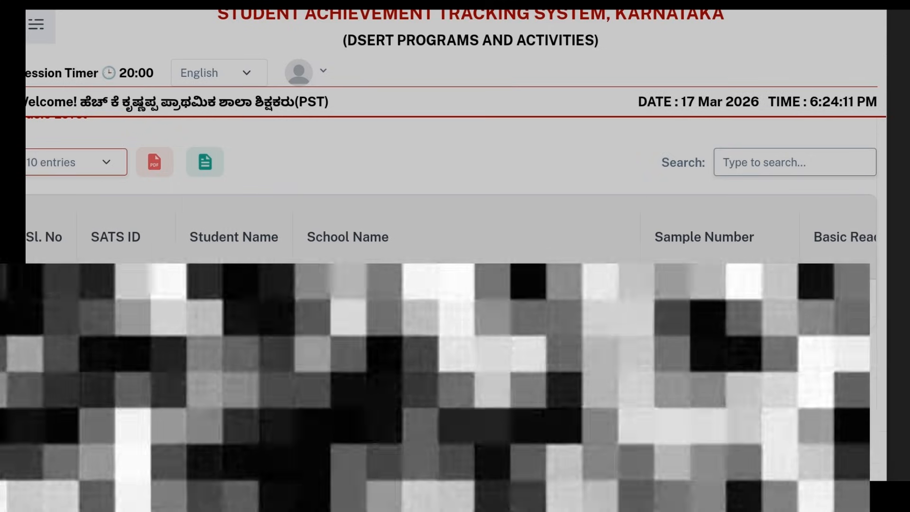
scroll(451, 341, "right", 4)
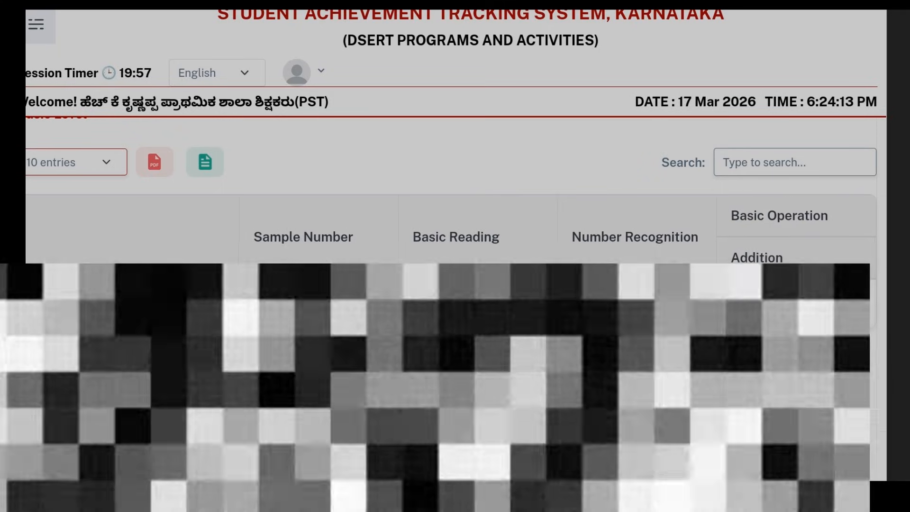
scroll(450, 341, "right", 1)
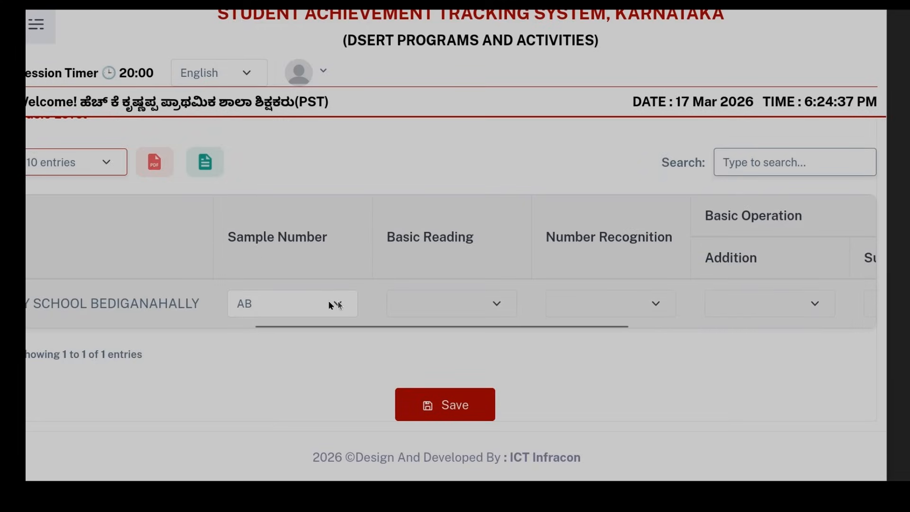
Record sample 3, Basic Reading Letter, Number Recognition 2-digit, and Addition Can.
left_click(338, 304)
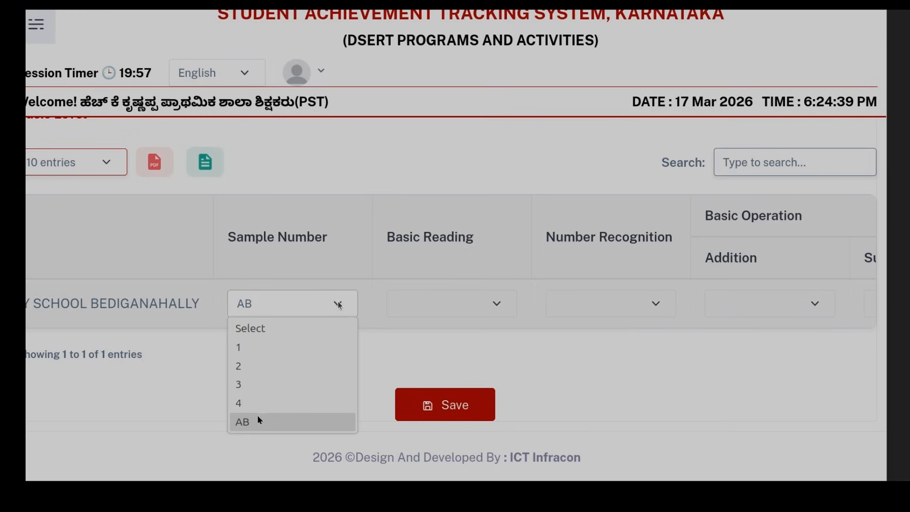
left_click(256, 388)
left_click(497, 304)
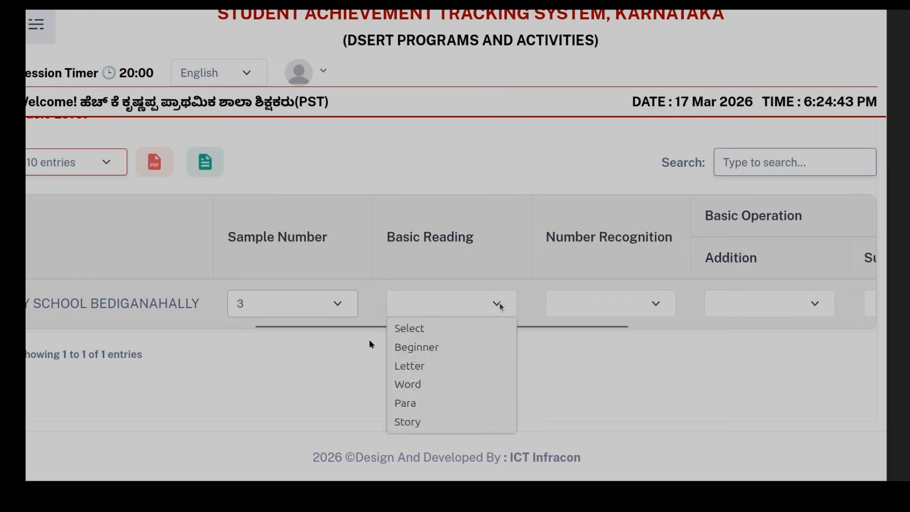
left_click(417, 368)
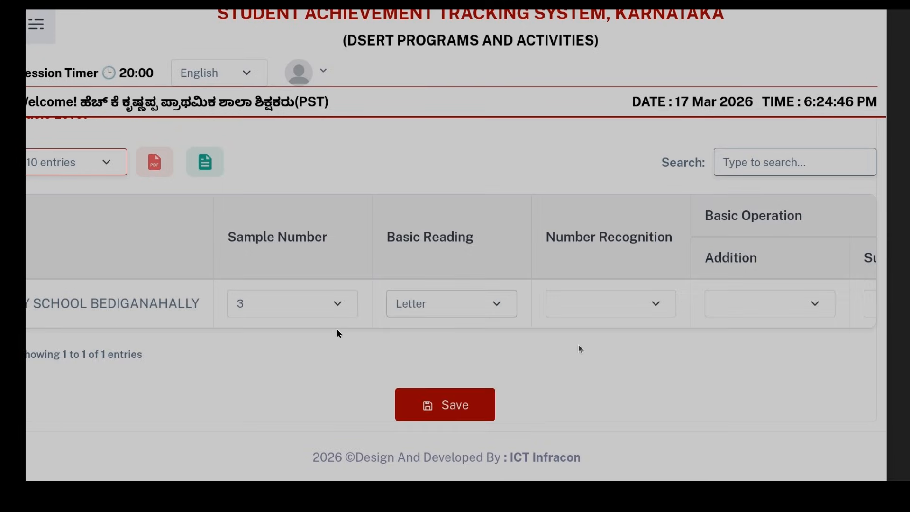
left_click(655, 305)
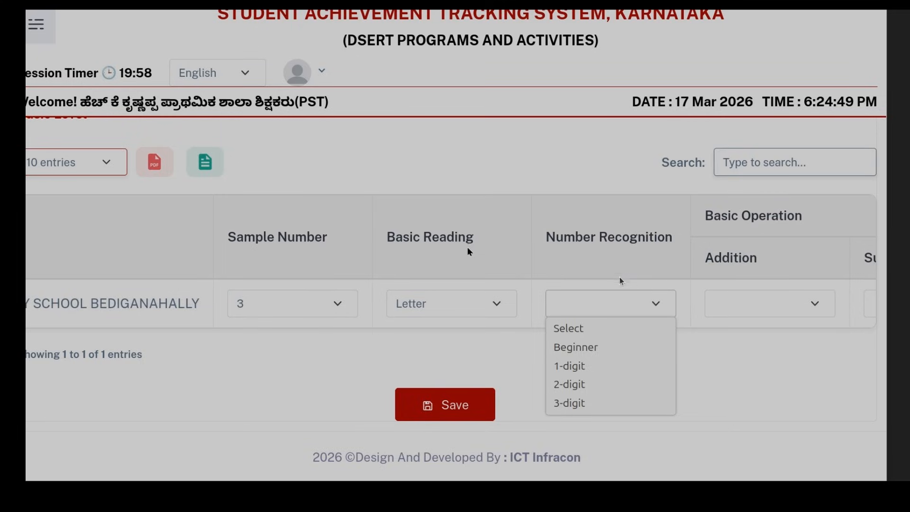
left_click(579, 386)
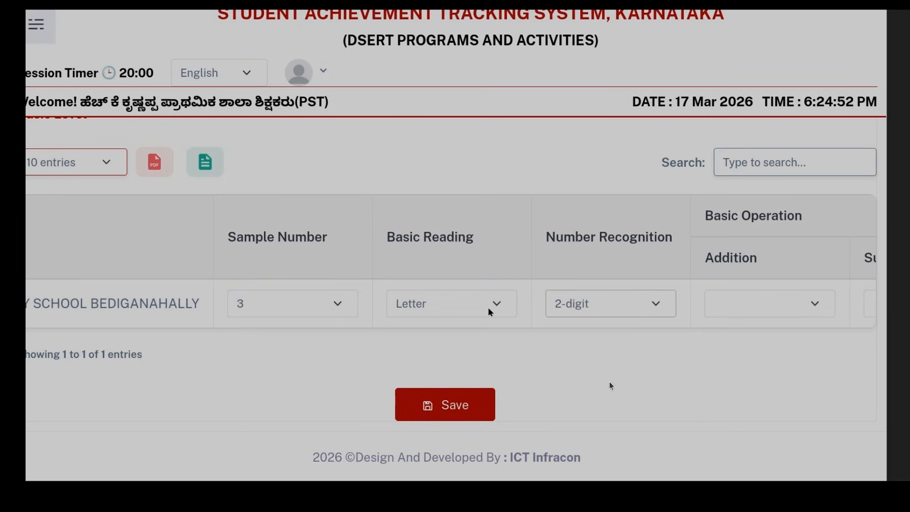
left_click(812, 306)
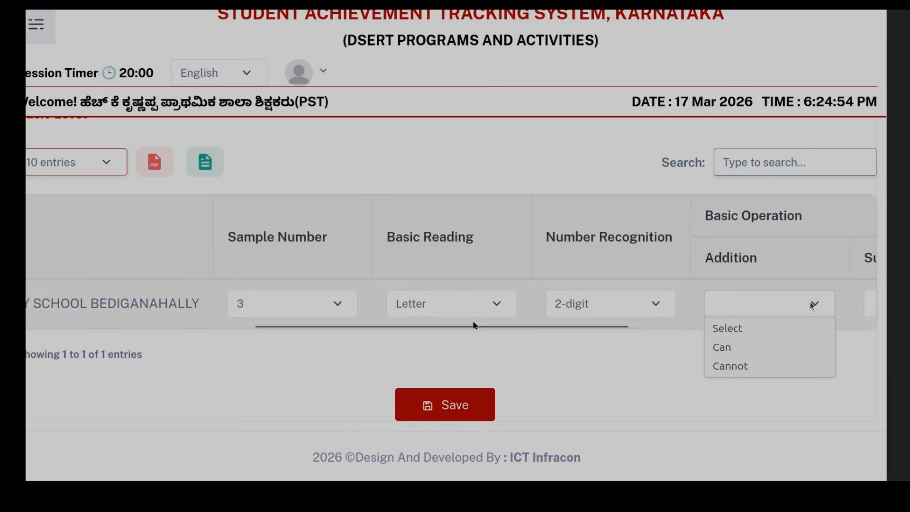
left_click(733, 350)
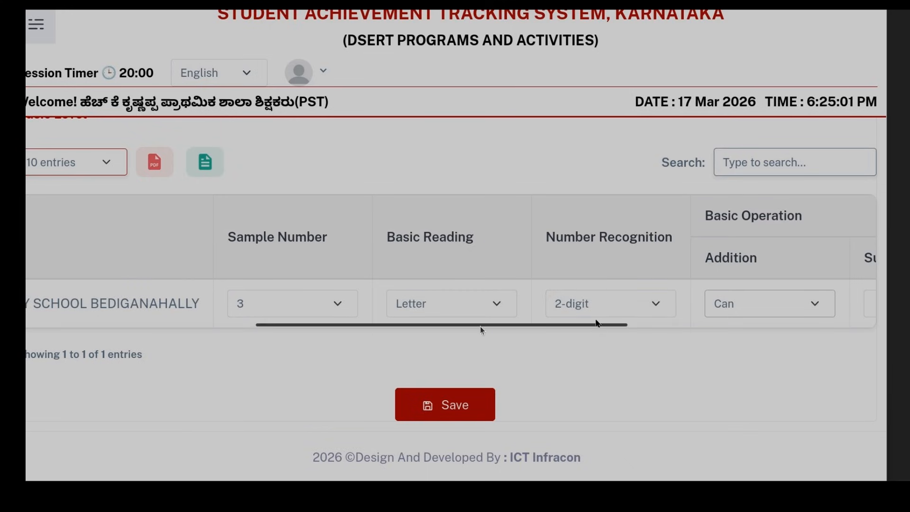
Mark Subtraction and Multiplication as Can and Division as Cannot.
left_click_drag(482, 326, 707, 340)
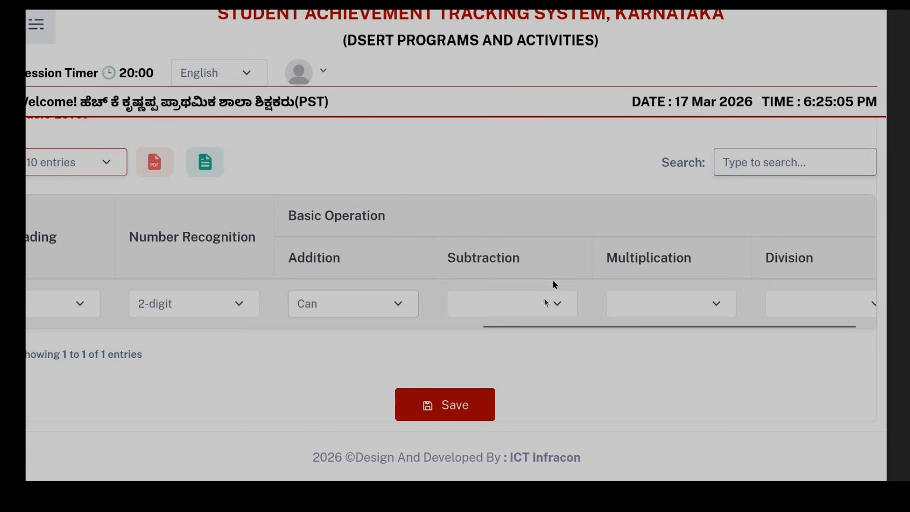
left_click(558, 305)
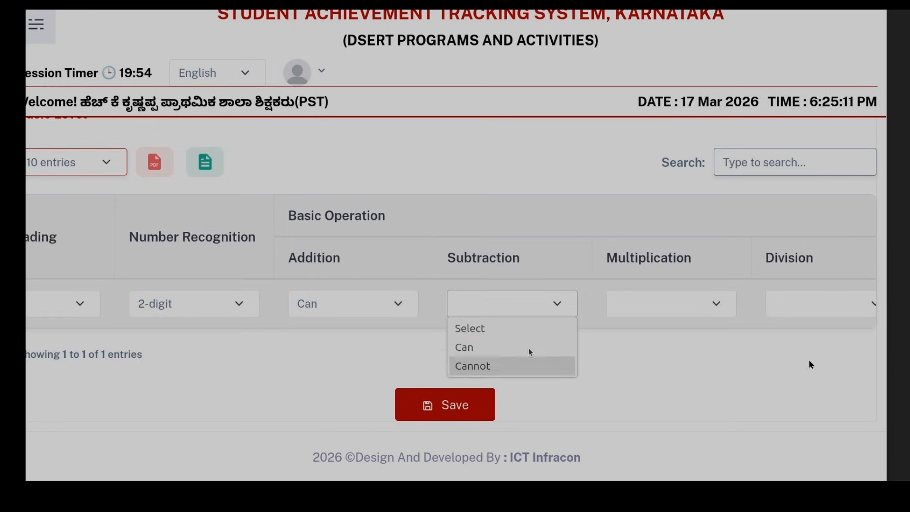
left_click(500, 350)
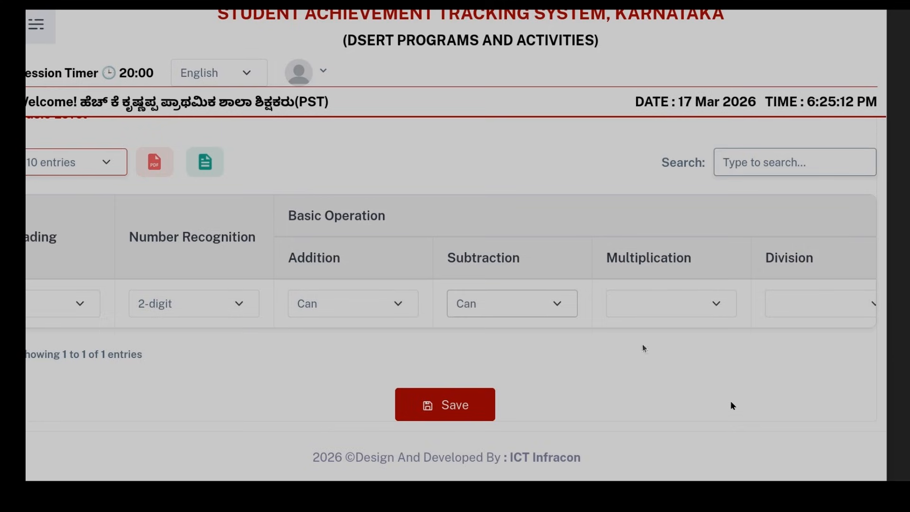
left_click(718, 306)
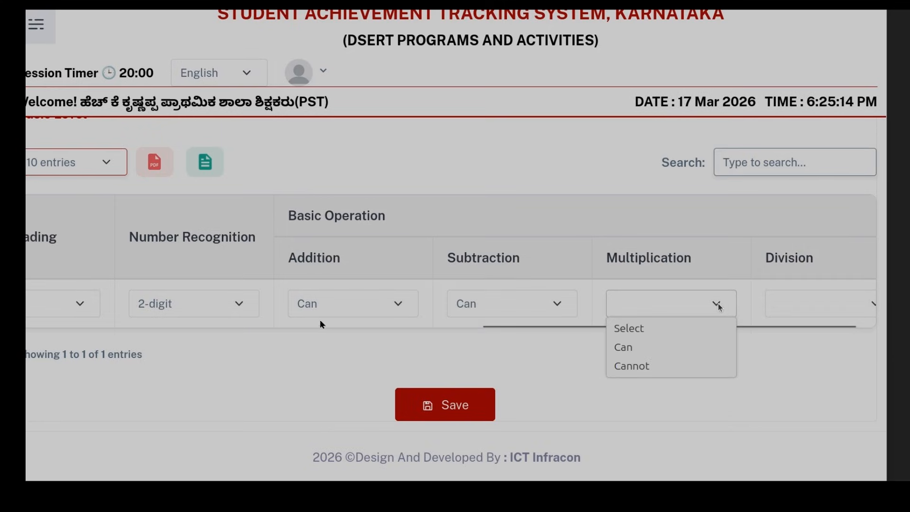
left_click(648, 347)
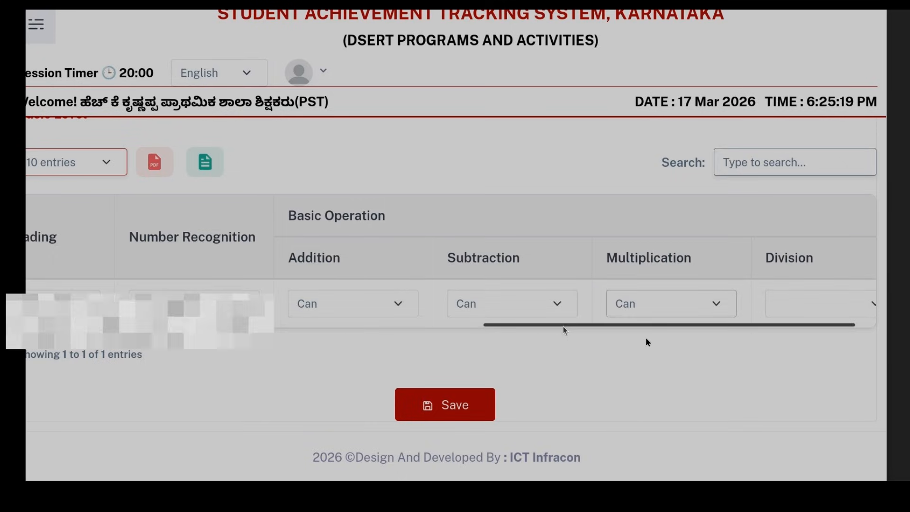
left_click_drag(564, 326, 653, 333)
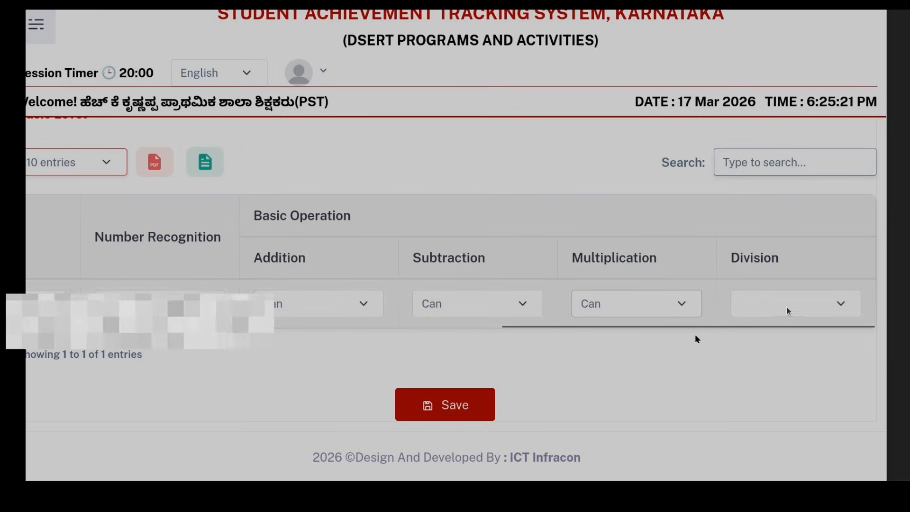
left_click(837, 305)
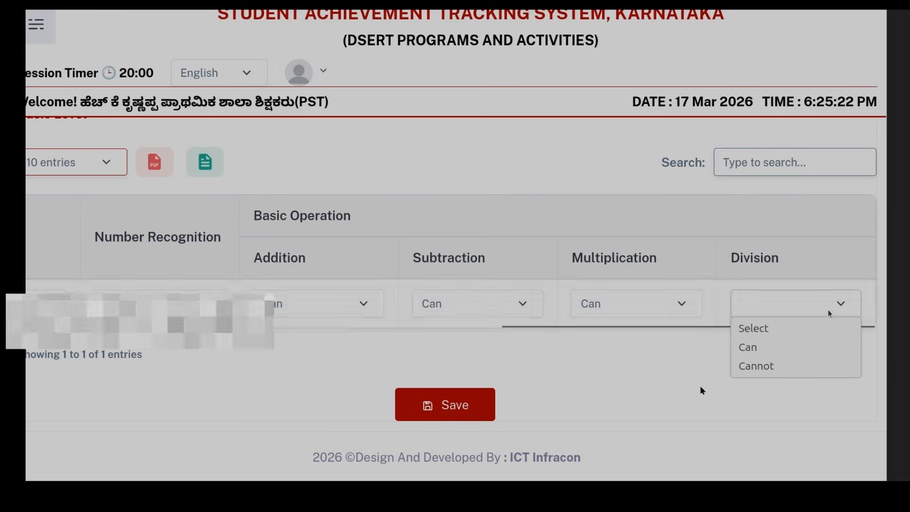
left_click(756, 370)
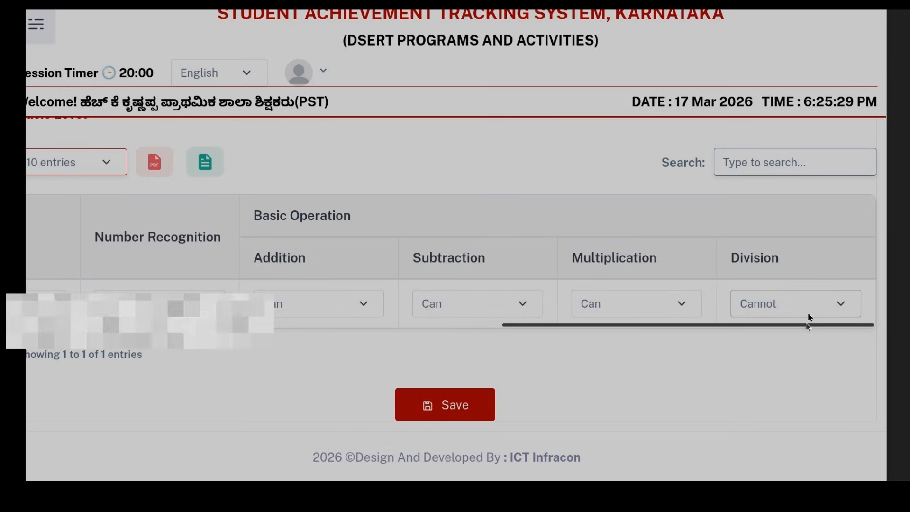
Review the Basic Operation entries by scrolling across the assessment table.
scroll(746, 338, "left", 10)
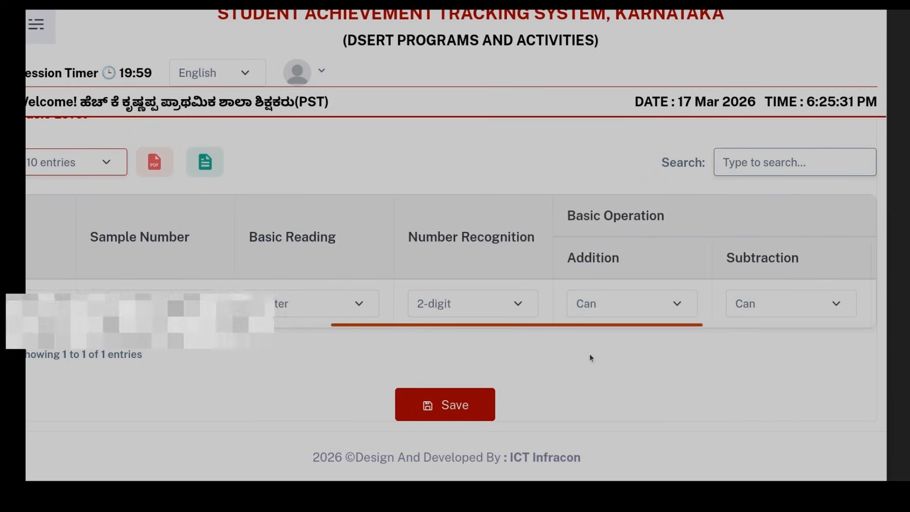
scroll(567, 361, "right", 5)
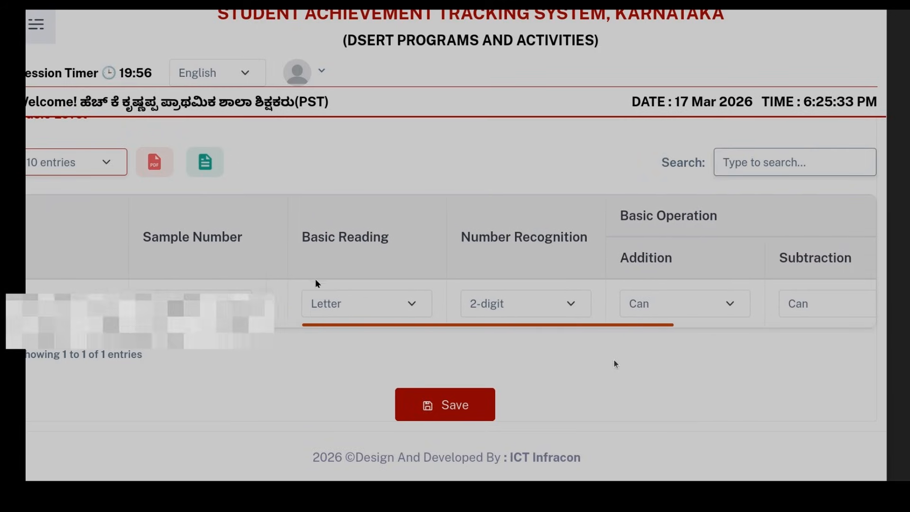
scroll(633, 363, "left", 3)
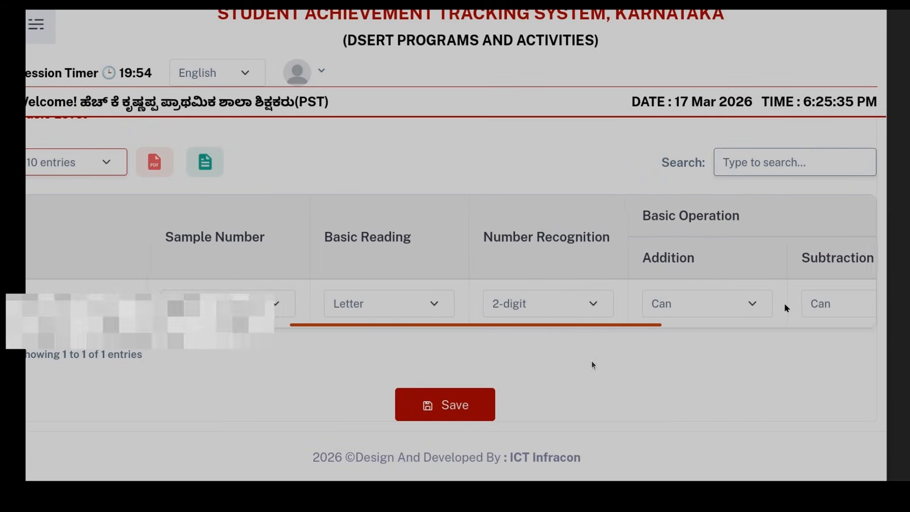
mouse_move(606, 364)
left_mouse_down()
mouse_move(574, 366)
mouse_move(602, 373)
left_mouse_up()
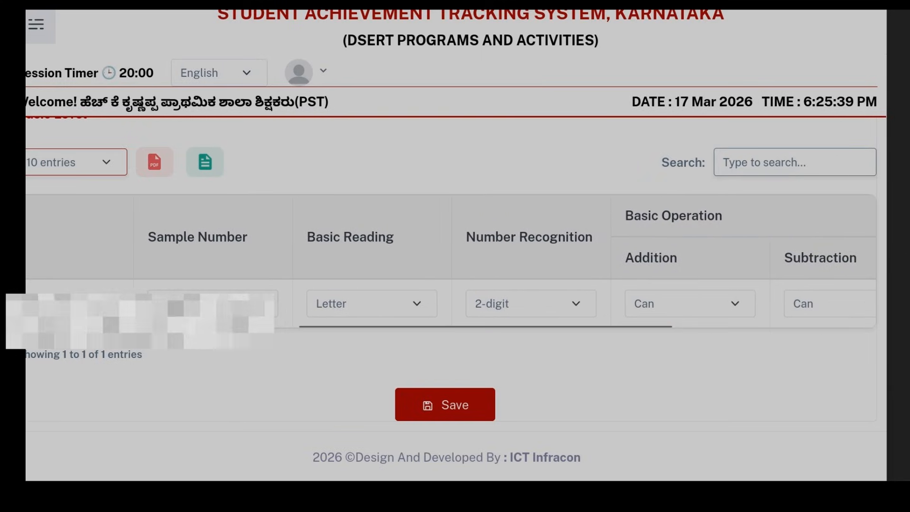
left_click(793, 5)
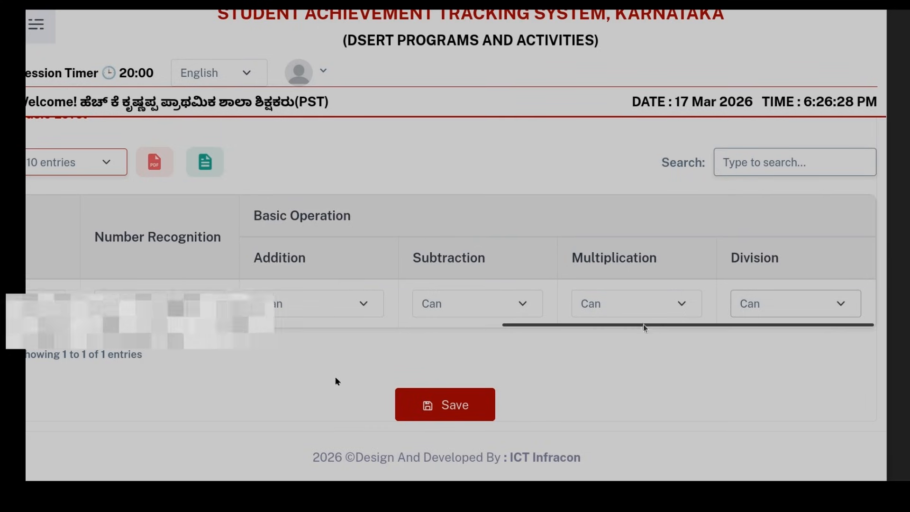
scroll(322, 403, "left", 10)
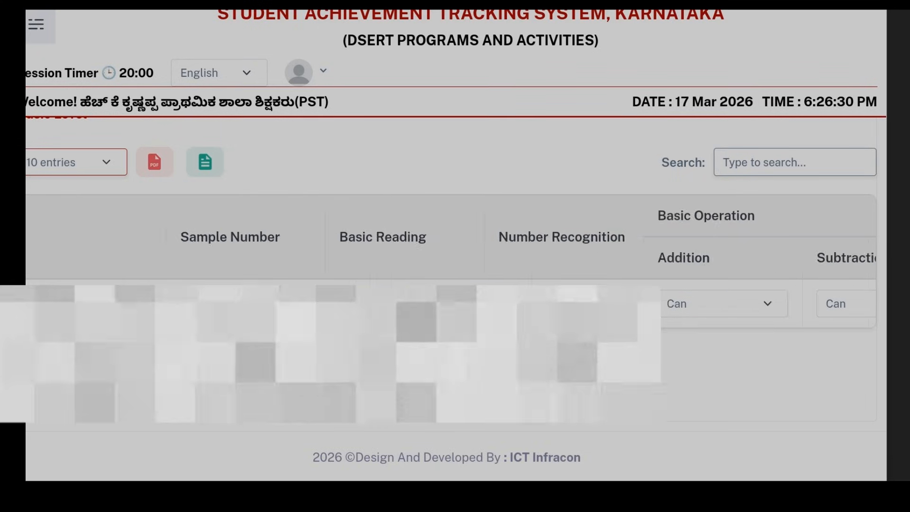
scroll(450, 303, "left", 2)
scroll(451, 303, "right", 10)
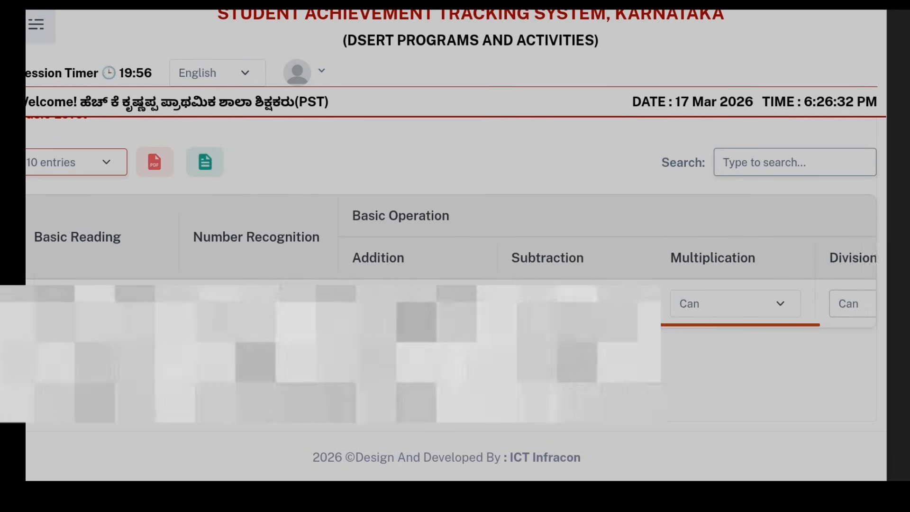
scroll(699, 388, "right", 4)
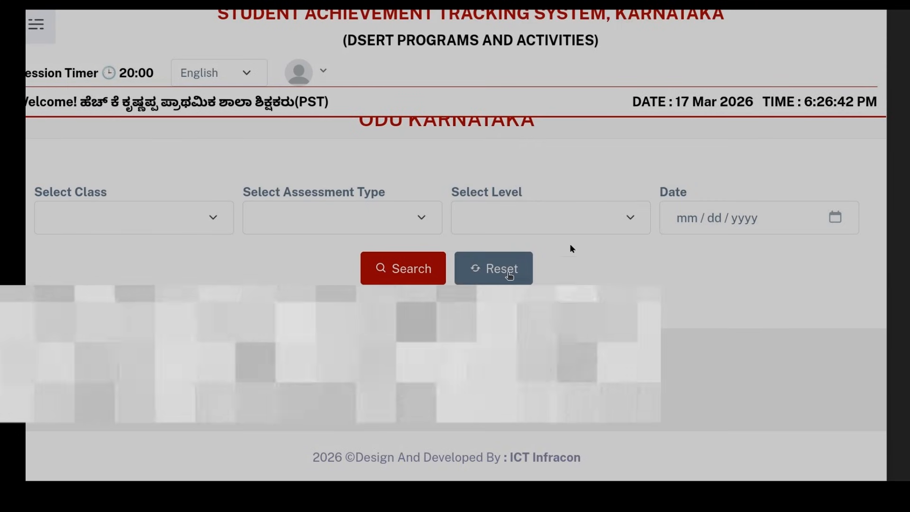
Filter by Class 5, Midline assessment and Basic Level, leaving the date unset, and search.
left_click(209, 218)
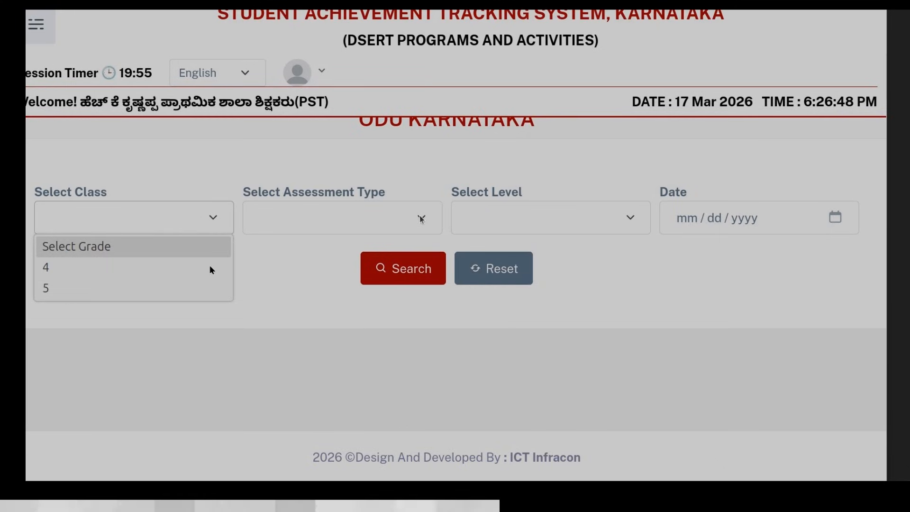
left_click(86, 293)
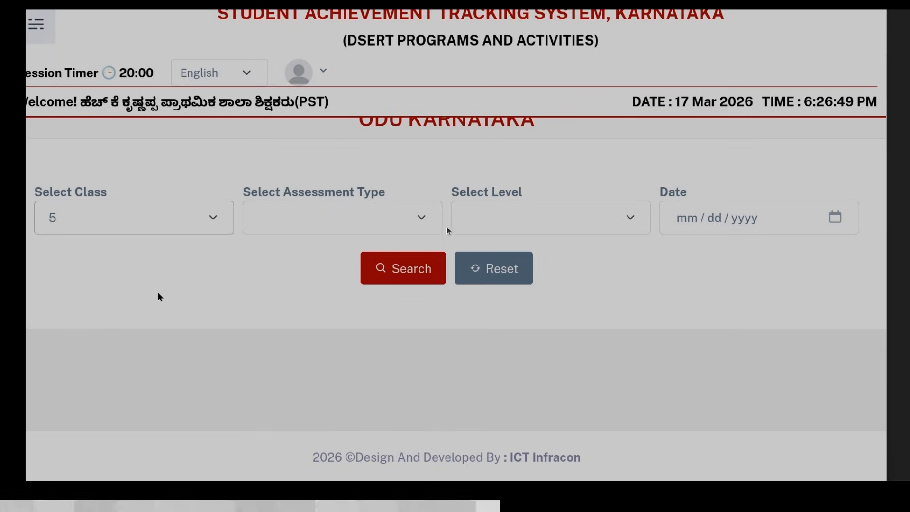
left_click(422, 219)
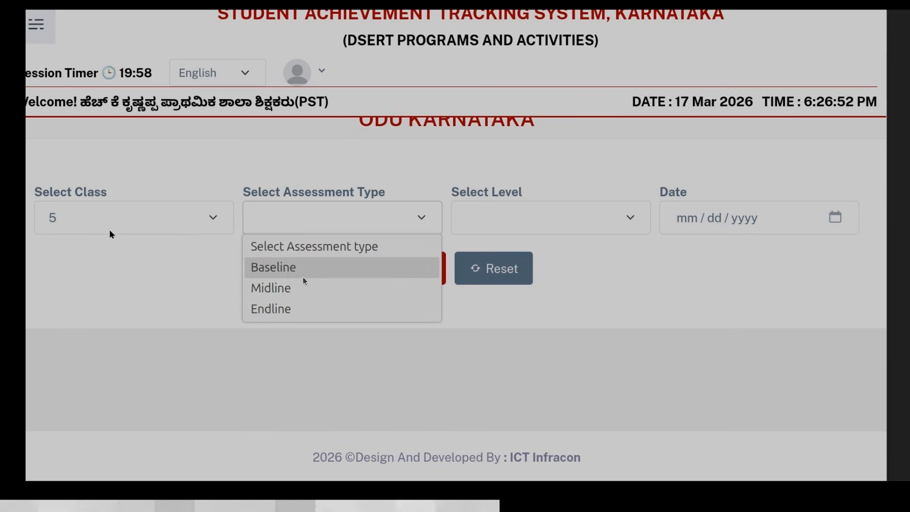
left_click(296, 288)
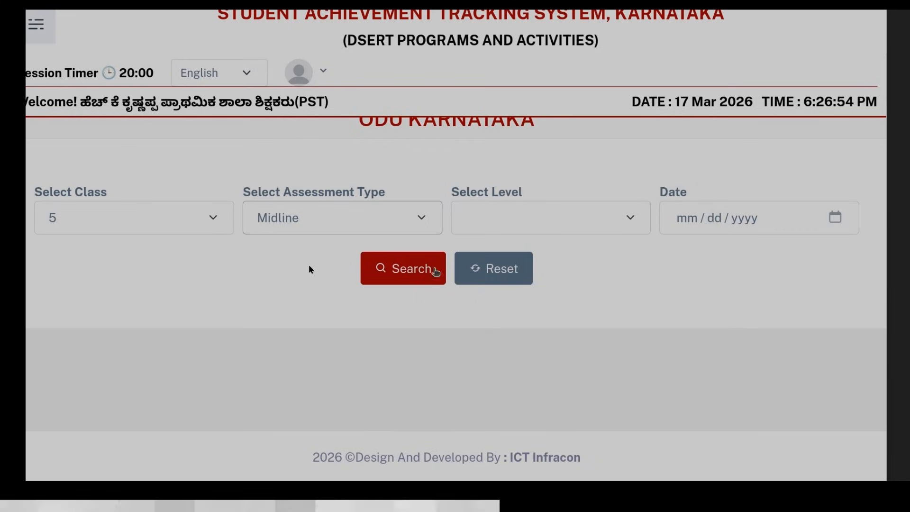
left_click(633, 220)
left_click(517, 268)
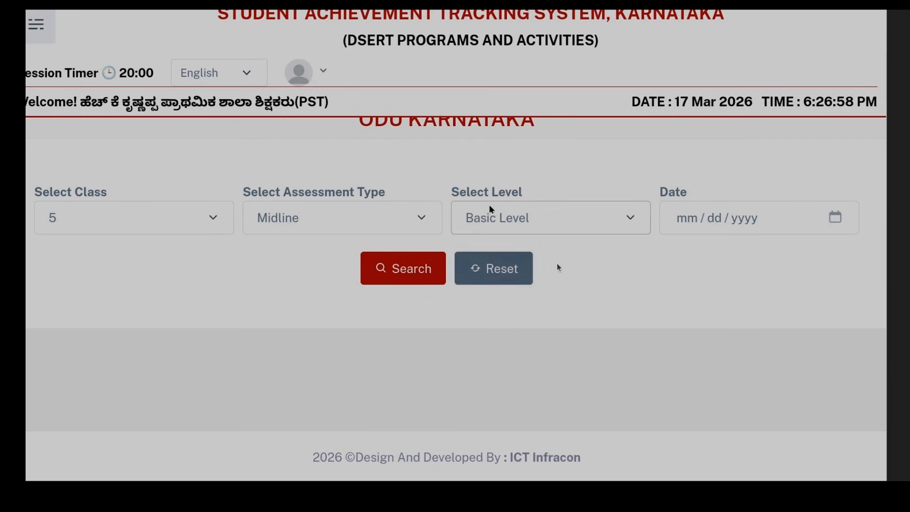
left_click(692, 217)
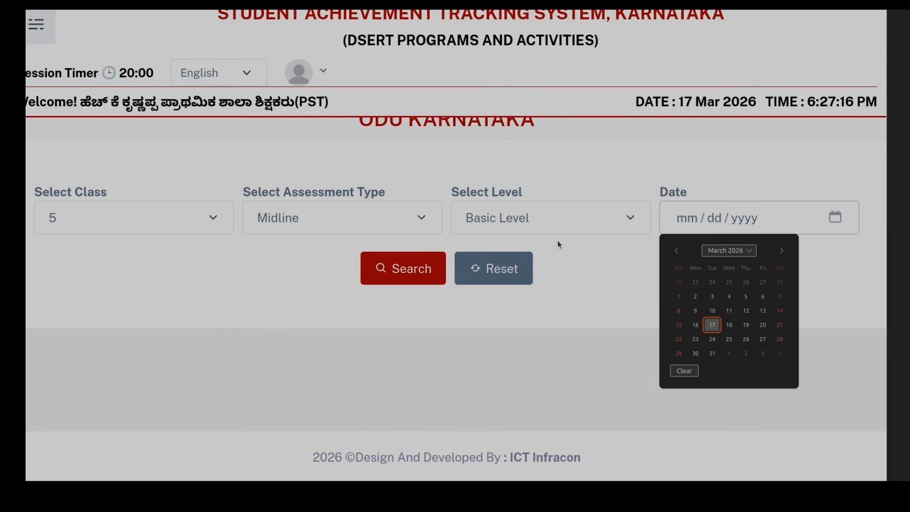
left_click(440, 325)
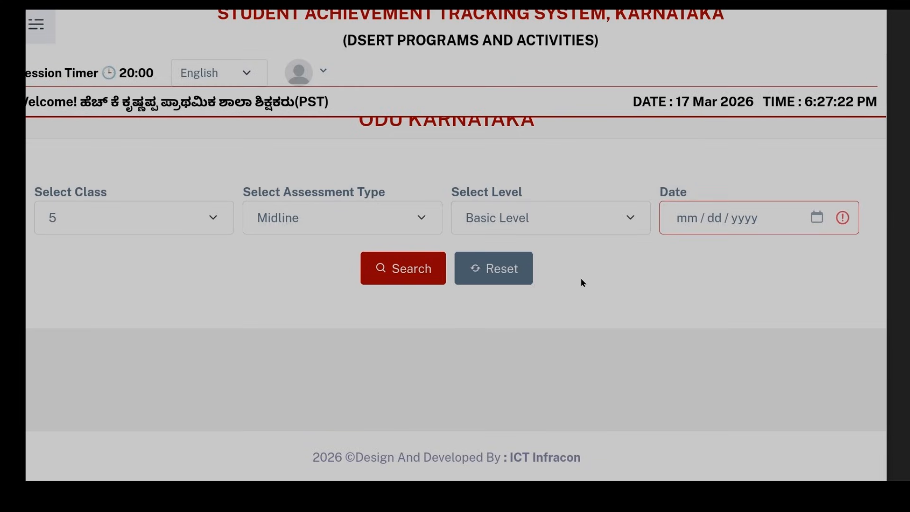
left_click(584, 272)
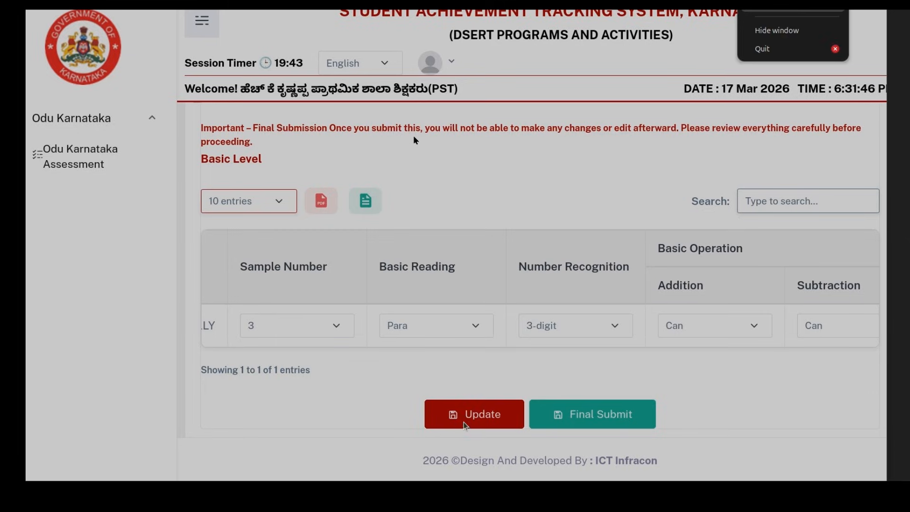
Update the student's Basic Level record and confirm the save, returning to the blank search form.
left_click(734, 387)
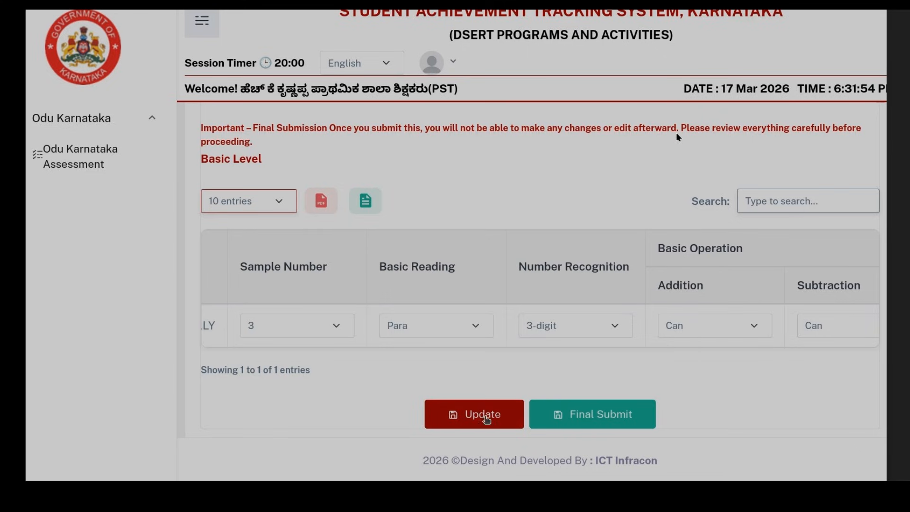
left_click(486, 420)
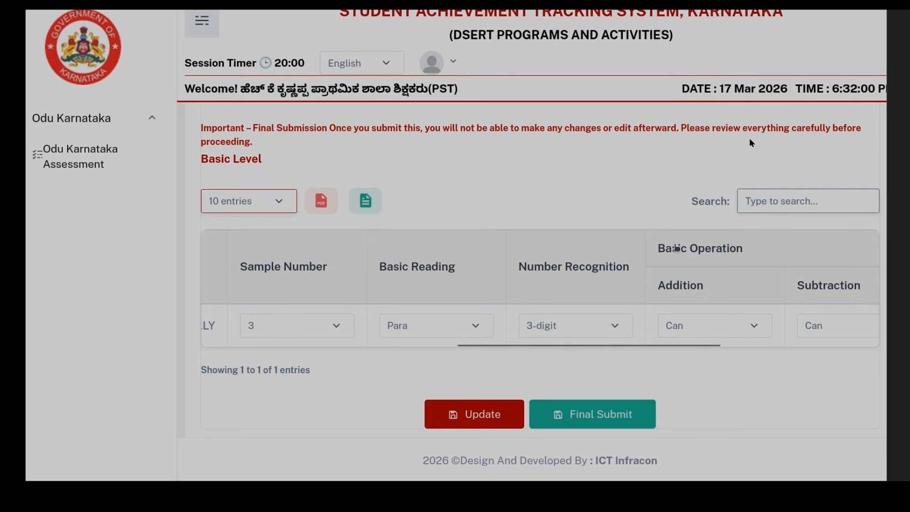
scroll(768, 140, "up", 2)
scroll(640, 243, "up", 2)
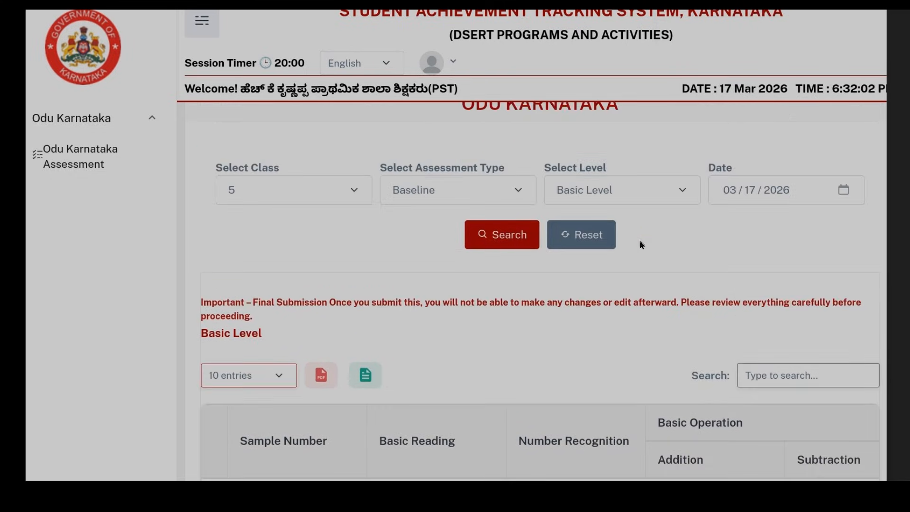
scroll(639, 241, "down", 4)
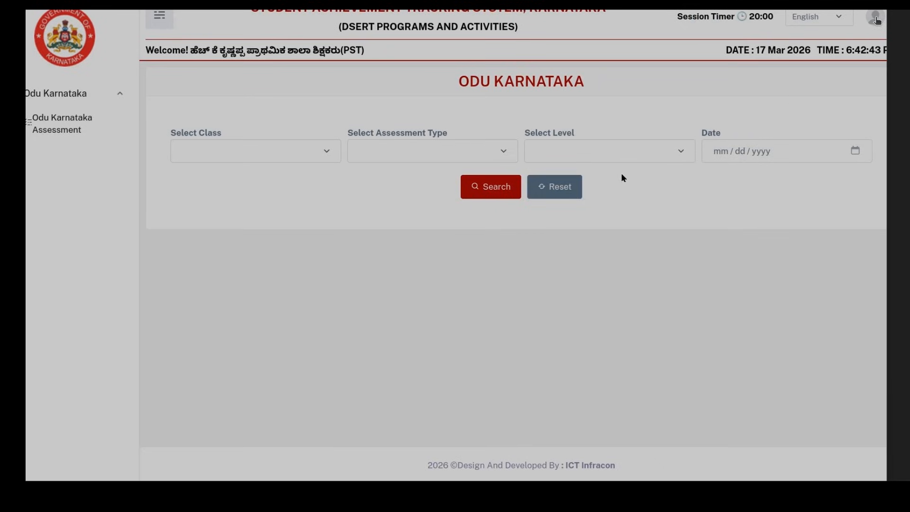
Log out of the teacher account and choose the SATS USER login.
left_click(876, 19)
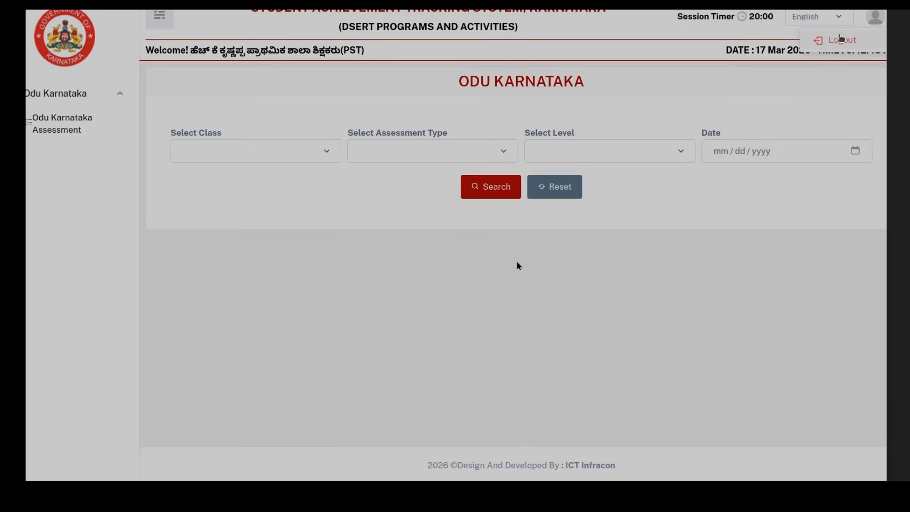
left_click(843, 39)
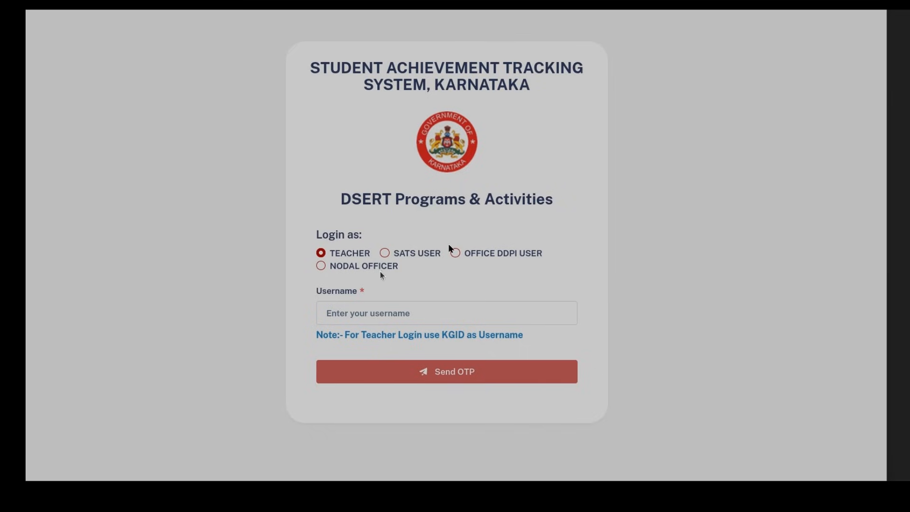
left_click(385, 255)
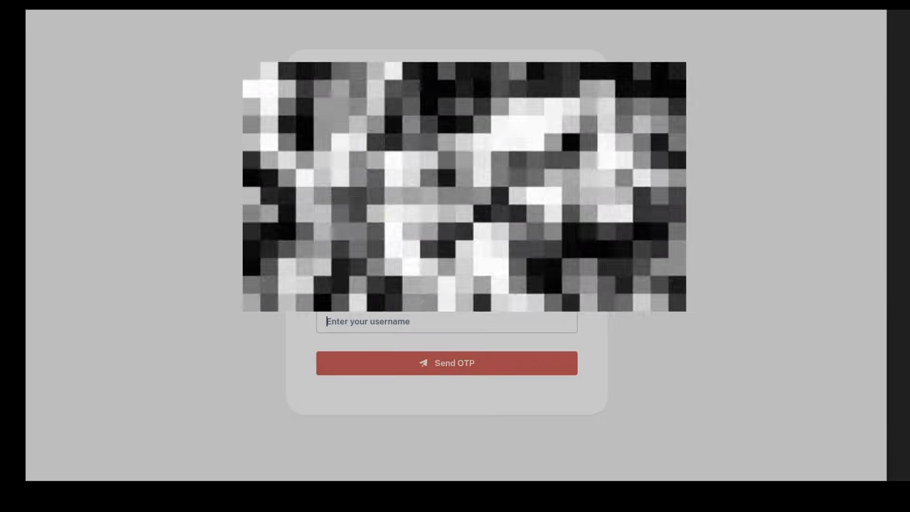
Enter the one-time verification code and verify it to sign in as the SATS user.
left_click(787, 4)
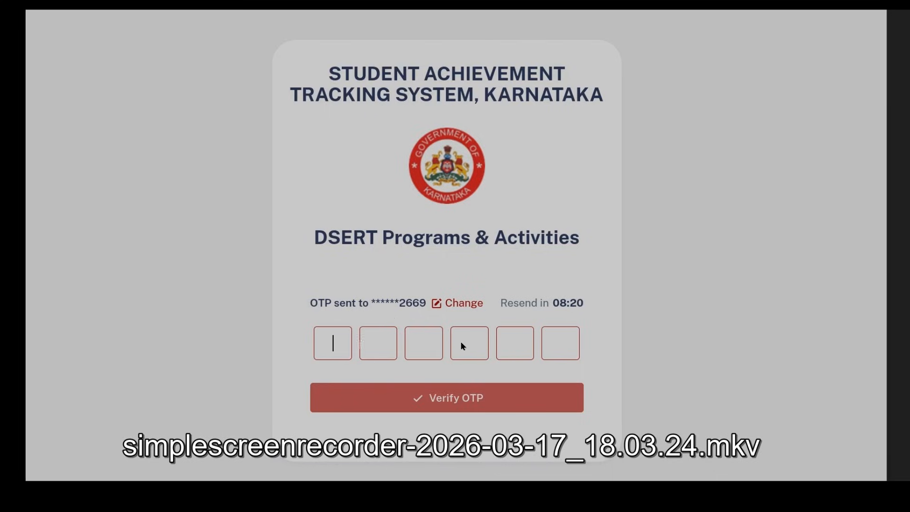
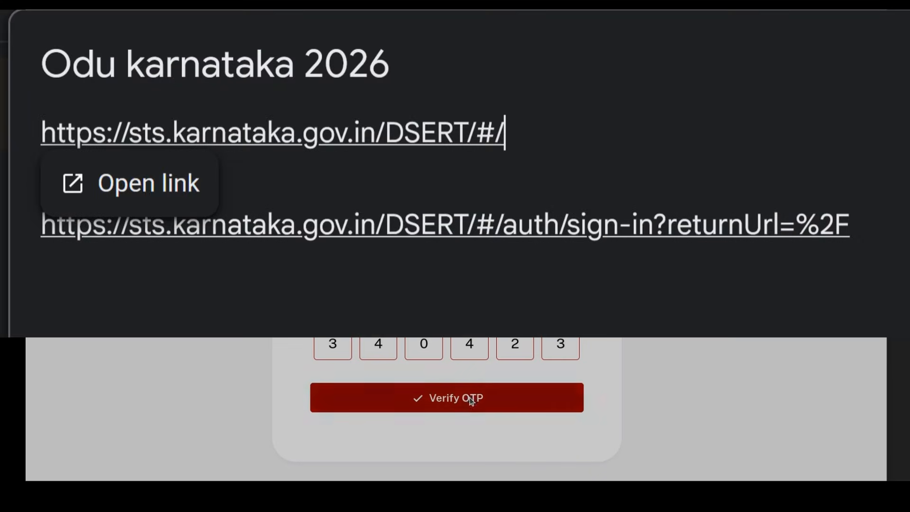
left_click(471, 401)
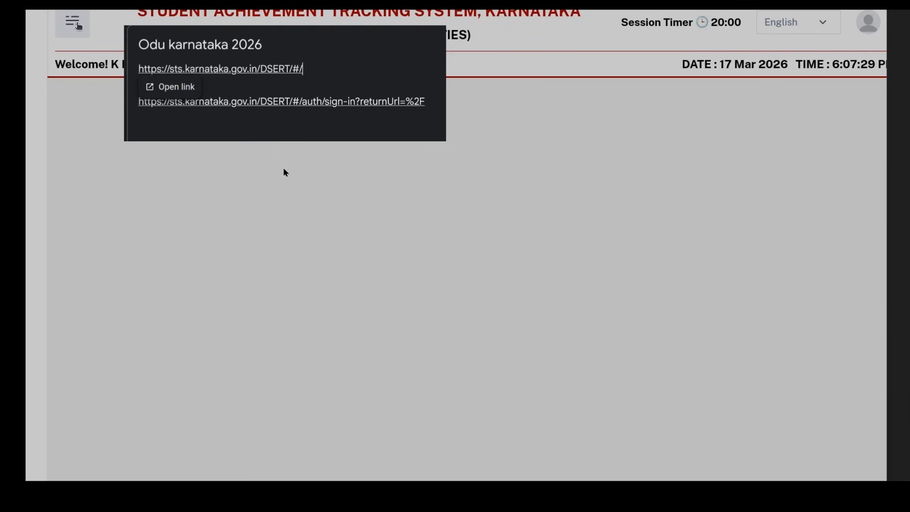
Go to Assign Program Teachers and select Odu Karnataka as the Program Name, with no teacher chosen.
left_click(79, 26)
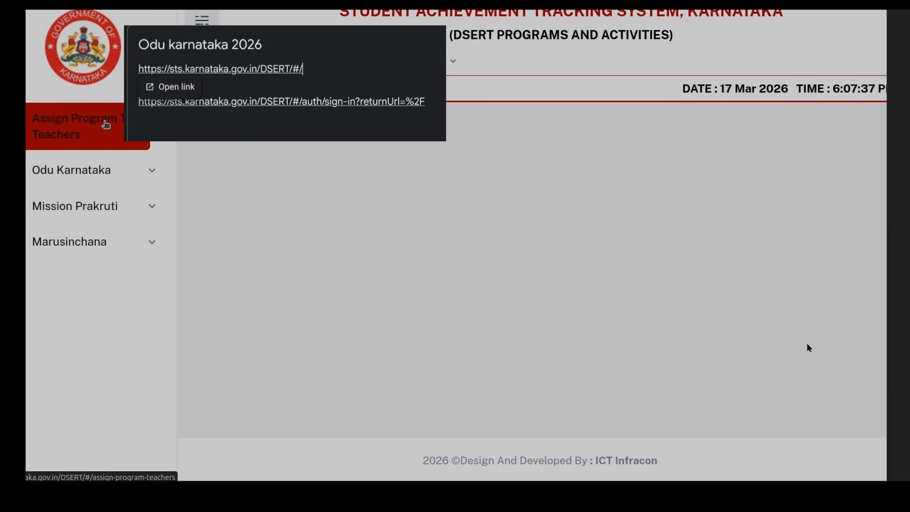
left_click(104, 124)
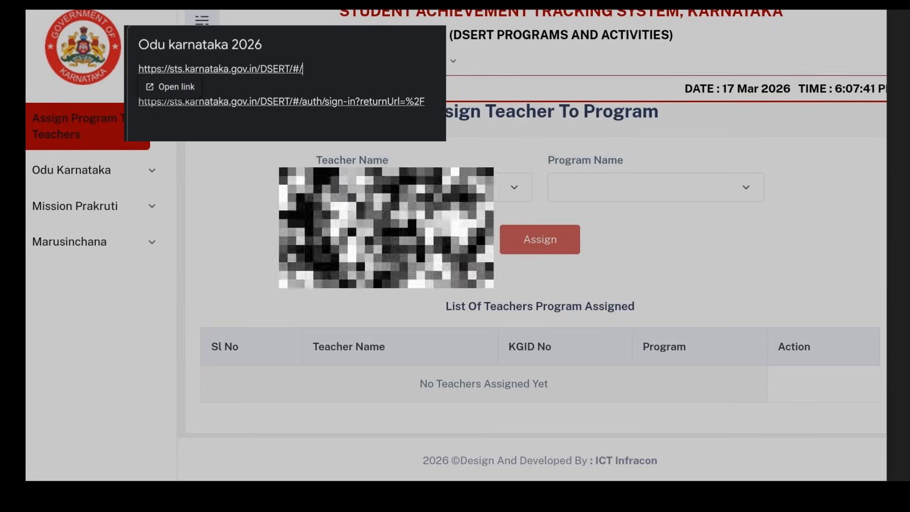
left_click(403, 188)
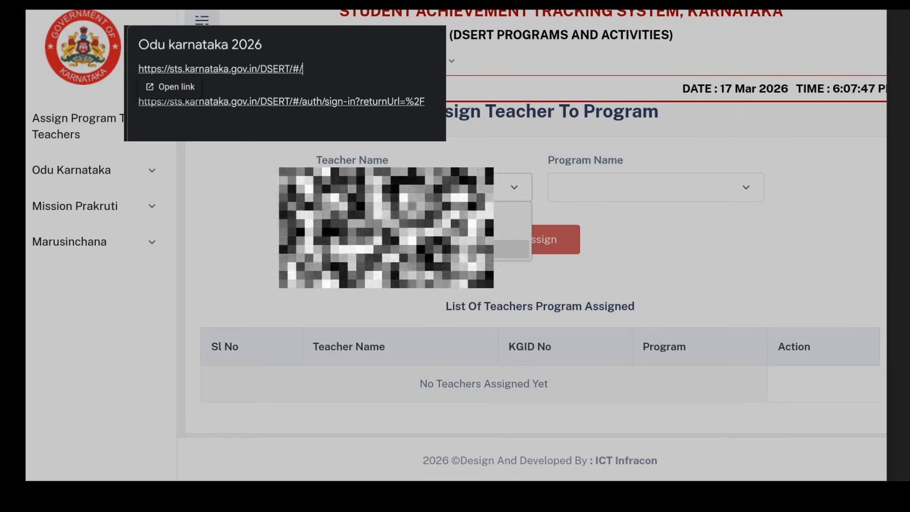
left_click(437, 369)
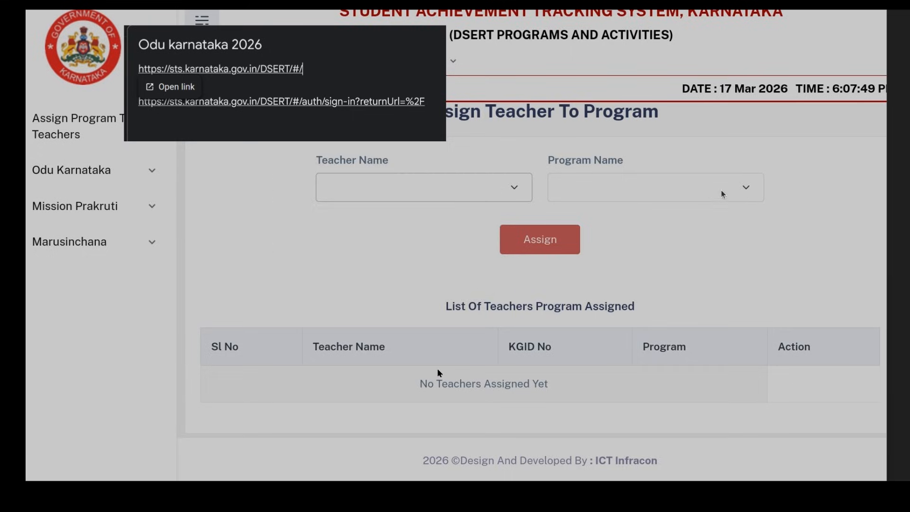
left_click(747, 188)
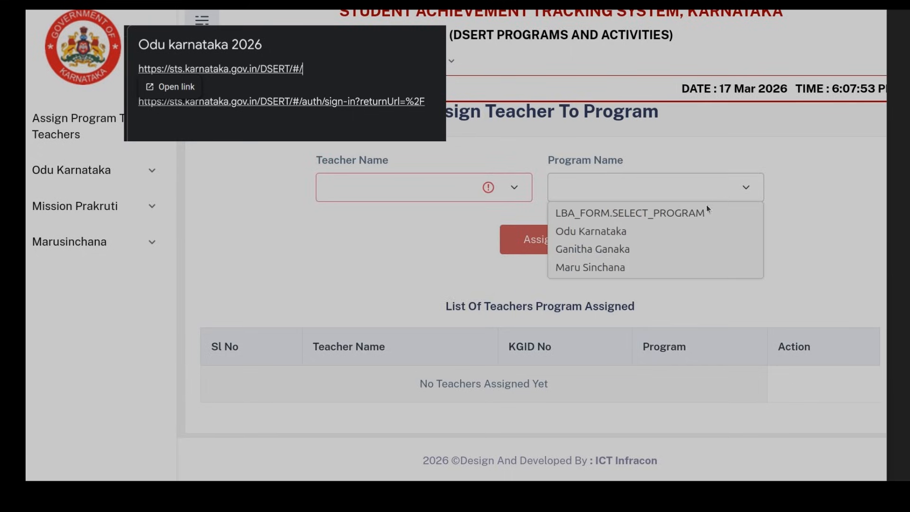
left_click(608, 231)
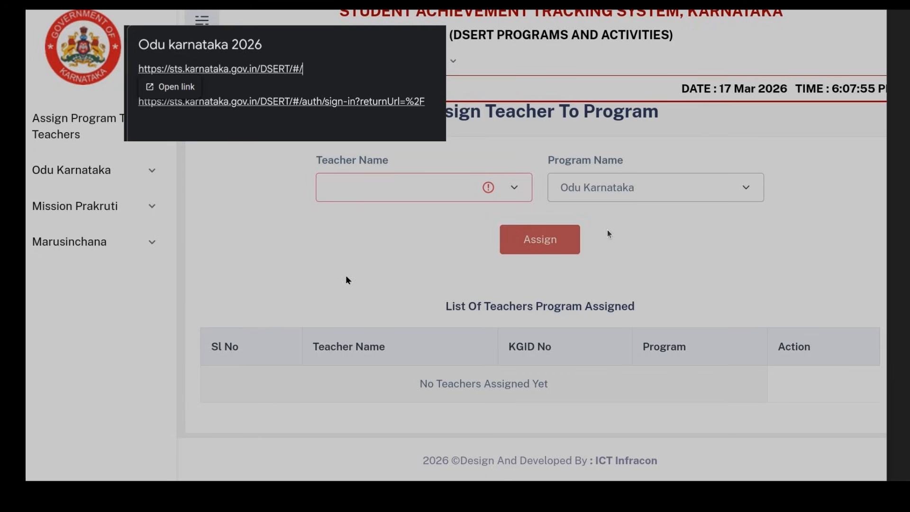